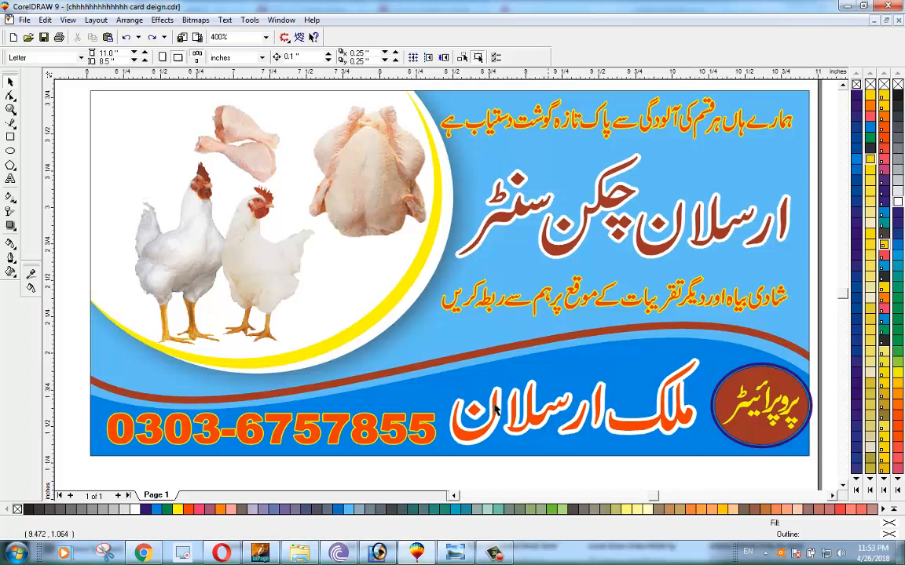
- Examine the blue chicken centre business card and the larger banner design beside the page
{"action": "key", "text": "F3"}
{"action": "key", "text": "F3"}
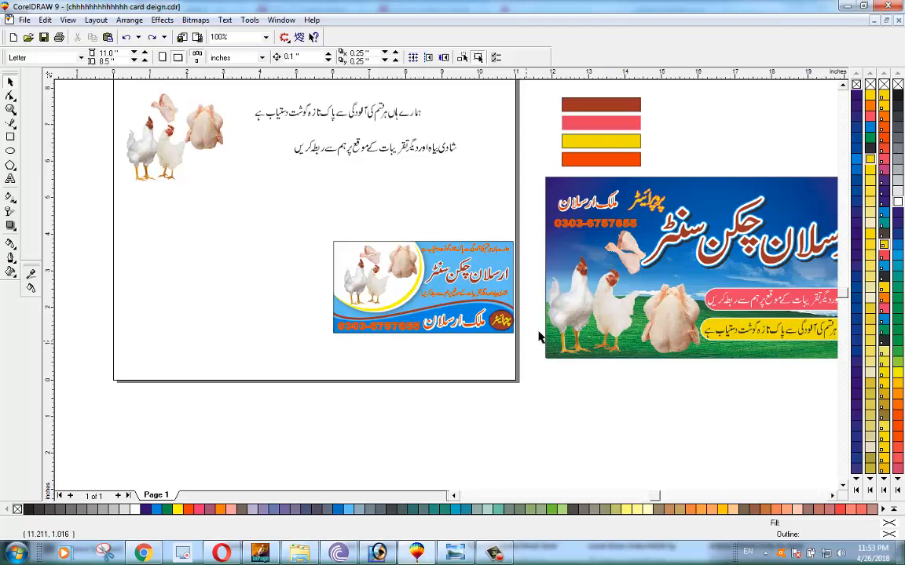
{"action": "left_click", "coordinate": [668, 332]}
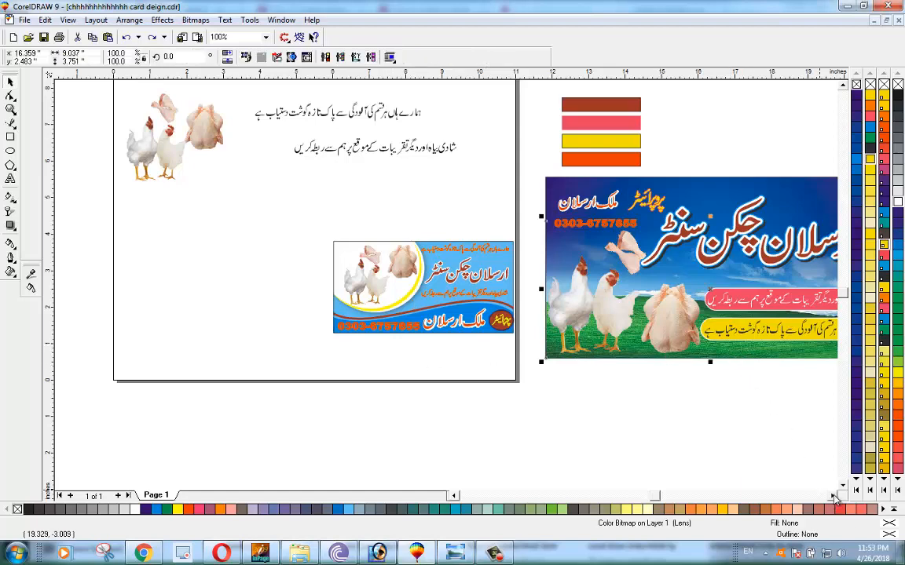
{"action": "scroll", "coordinate": [585, 375], "scroll_direction": "right", "scroll_amount": 3}
{"action": "key", "text": "shift+F2"}
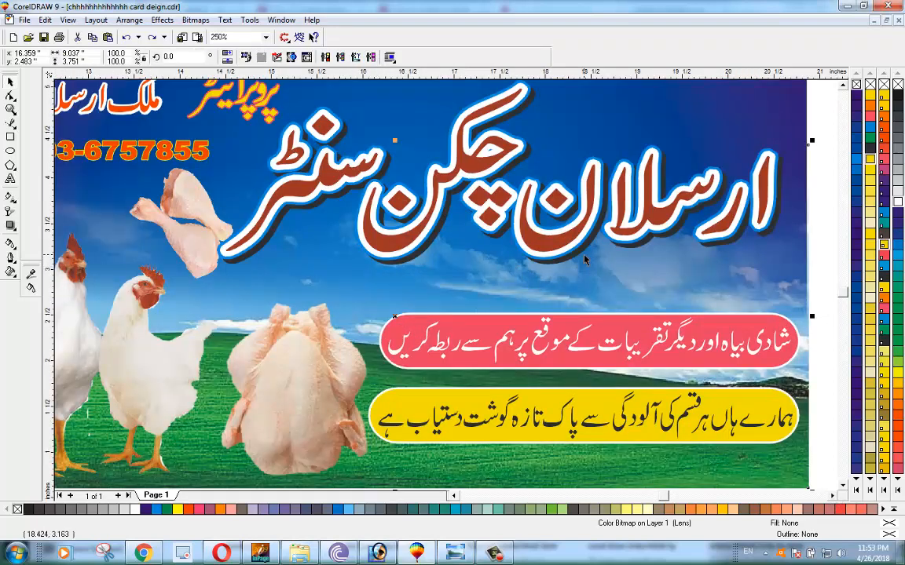
{"action": "scroll", "coordinate": [585, 259], "scroll_direction": "down", "scroll_amount": 1}
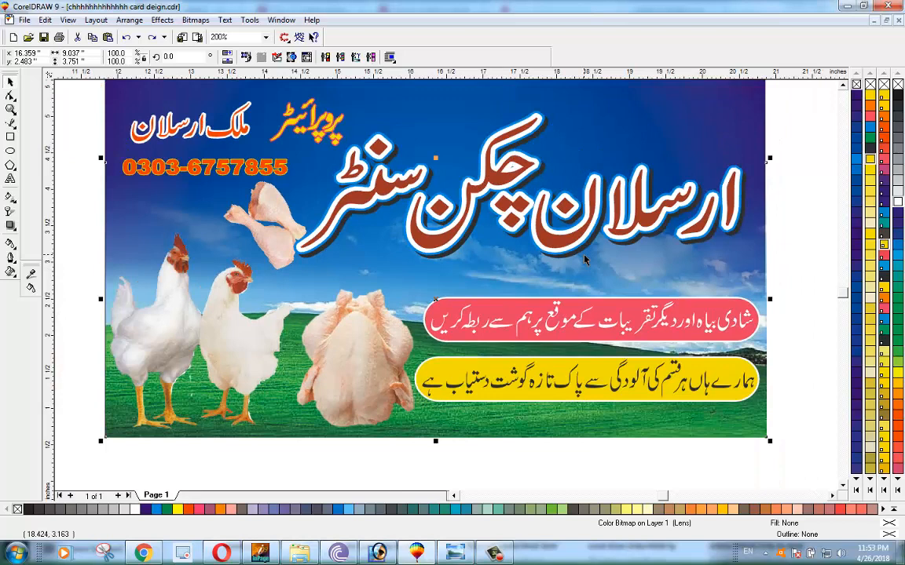
{"action": "left_click", "coordinate": [843, 85]}
{"action": "key", "text": "Escape"}
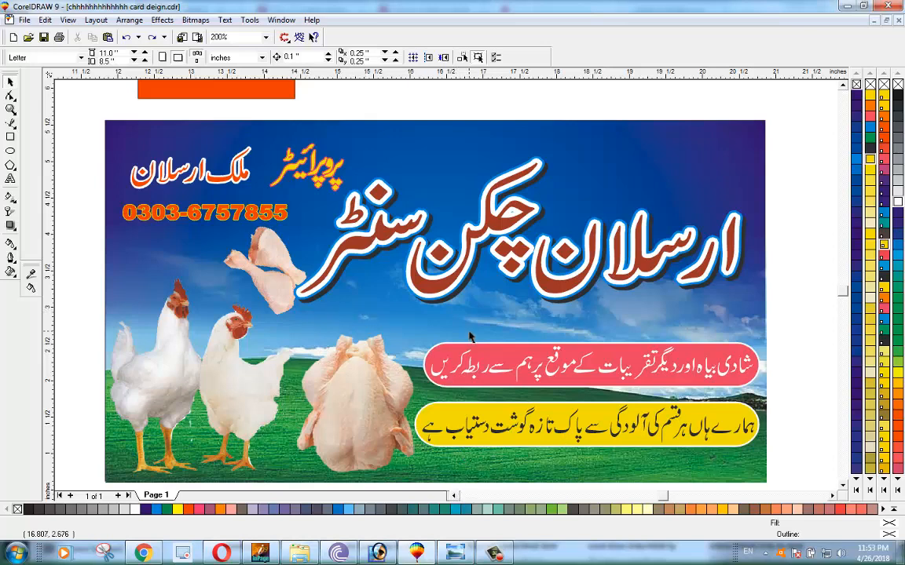
{"action": "key", "text": "F3"}
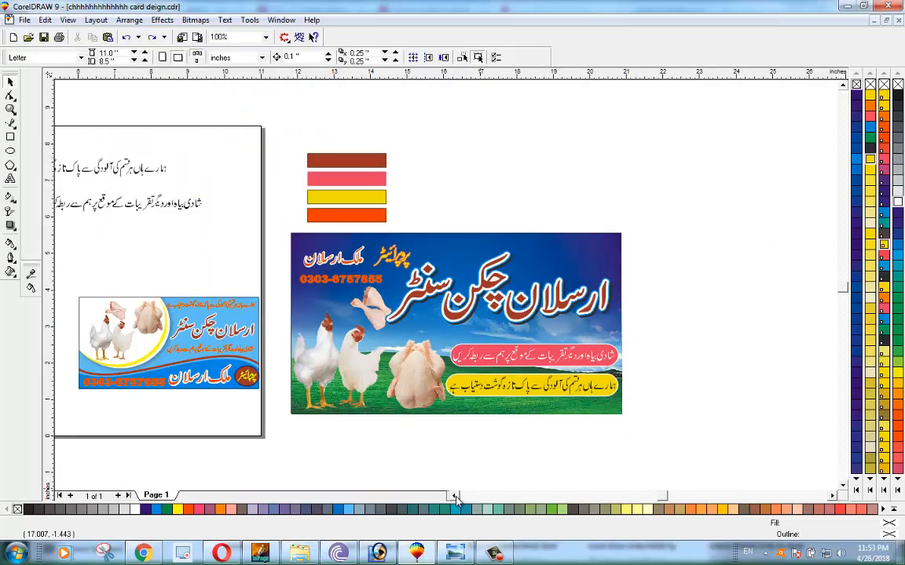
{"action": "scroll", "coordinate": [456, 499], "scroll_direction": "left", "scroll_amount": 2}
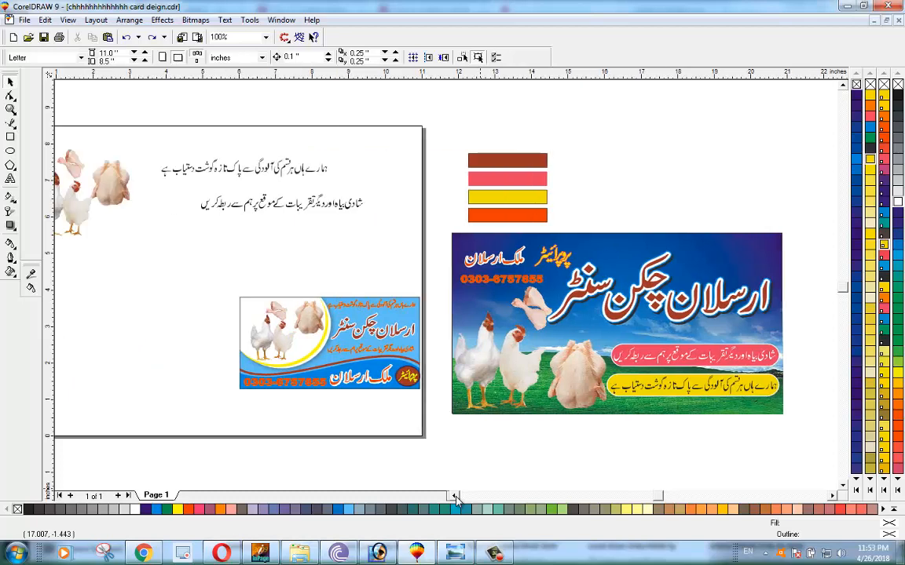
{"action": "scroll", "coordinate": [323, 418], "scroll_direction": "up", "scroll_amount": 1}
{"action": "scroll", "coordinate": [197, 384], "scroll_direction": "up", "scroll_amount": 1}
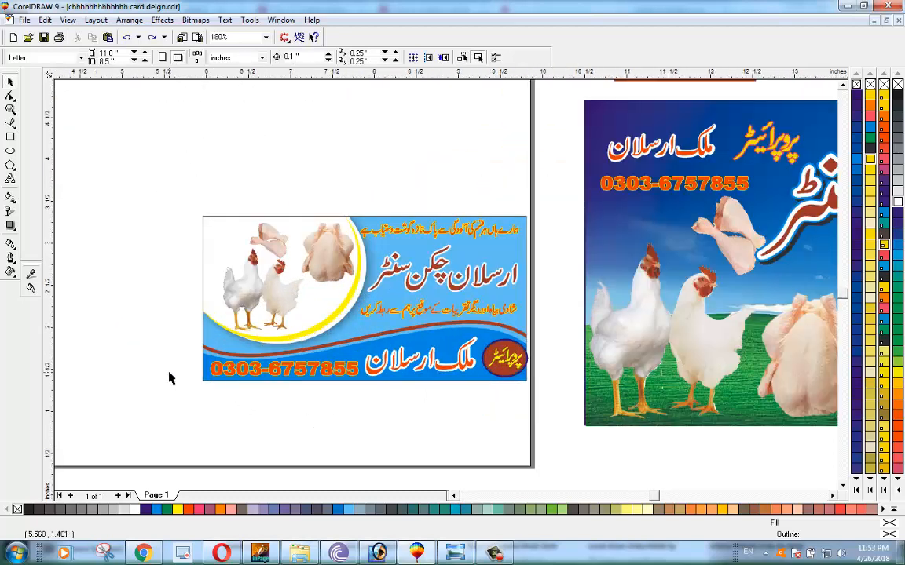
{"action": "scroll", "coordinate": [170, 375], "scroll_direction": "up", "scroll_amount": 1}
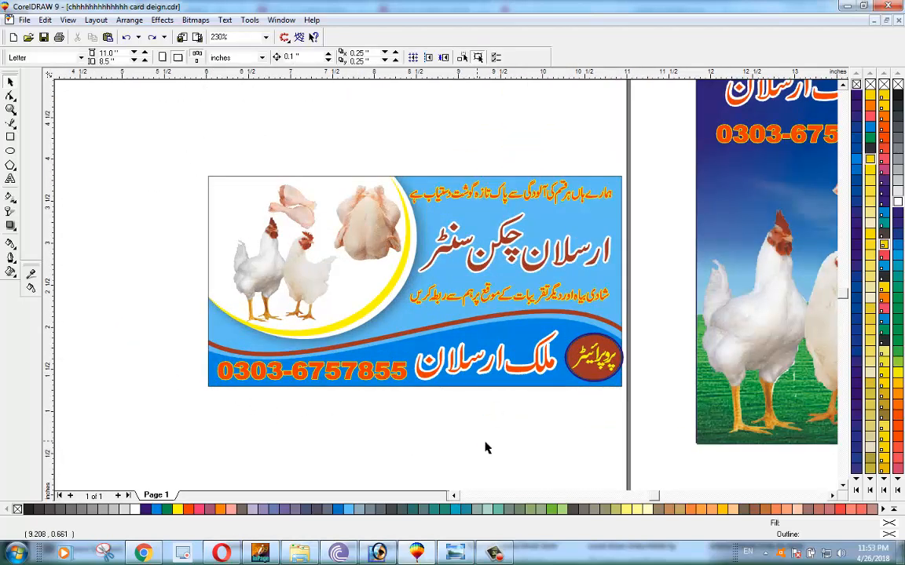
- Switch to Opera and look through the Amir Academy YouTube channel's uploads and its Creator Studio video list
{"action": "left_click", "coordinate": [221, 554]}
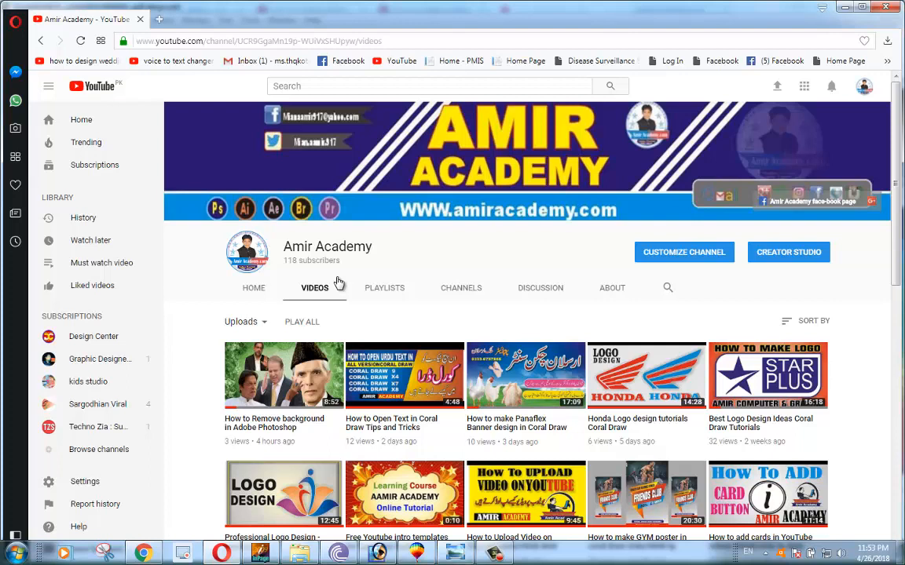
{"action": "left_click", "coordinate": [769, 257]}
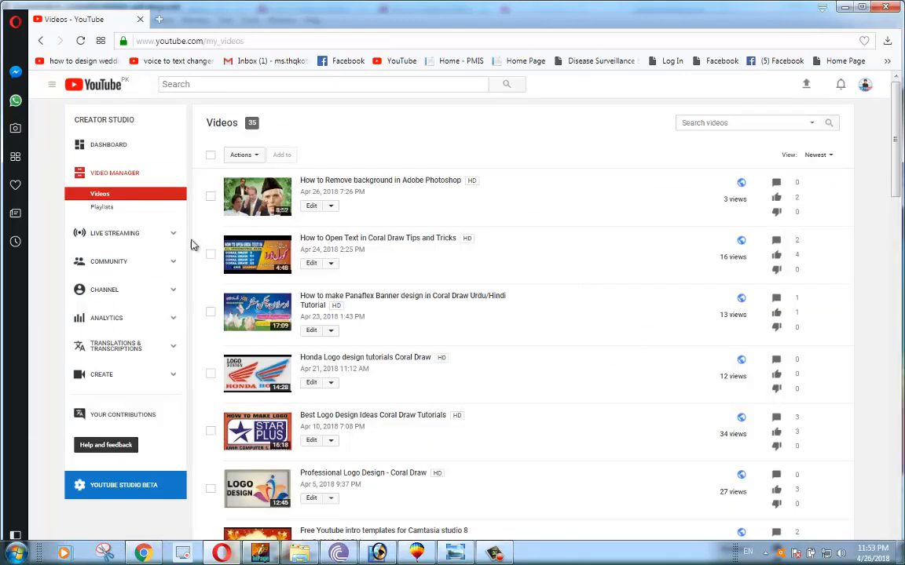
{"action": "left_click", "coordinate": [40, 40]}
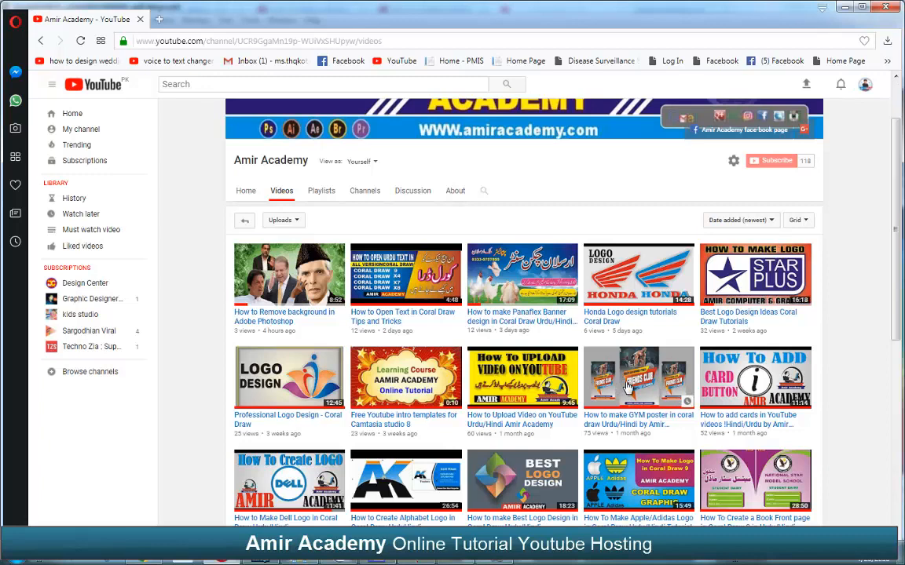
{"action": "scroll", "coordinate": [627, 387], "scroll_direction": "up", "scroll_amount": 1}
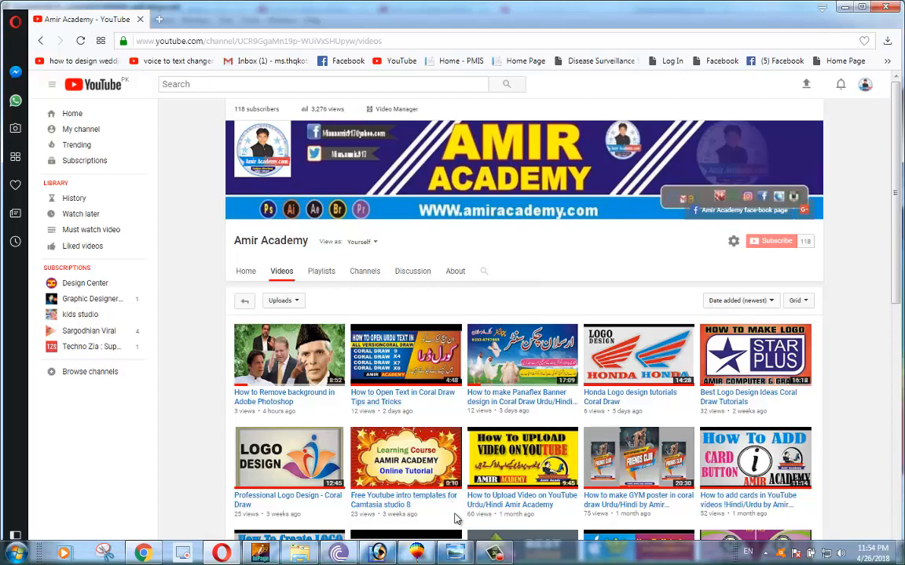
- Switch back to CorelDRAW and inspect the business card's lower Urdu text line and background rectangle
{"action": "left_click", "coordinate": [417, 552]}
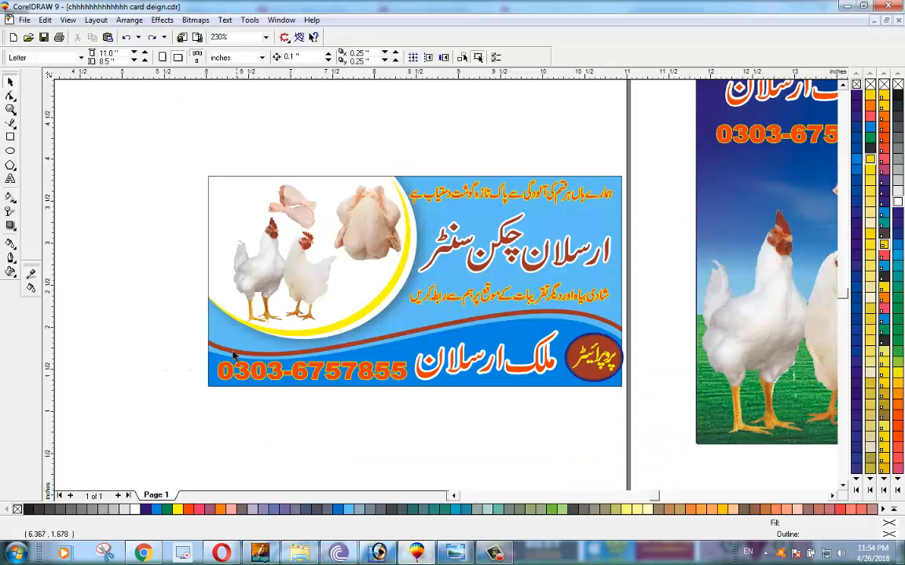
{"action": "scroll", "coordinate": [201, 258], "scroll_direction": "up", "scroll_amount": 1}
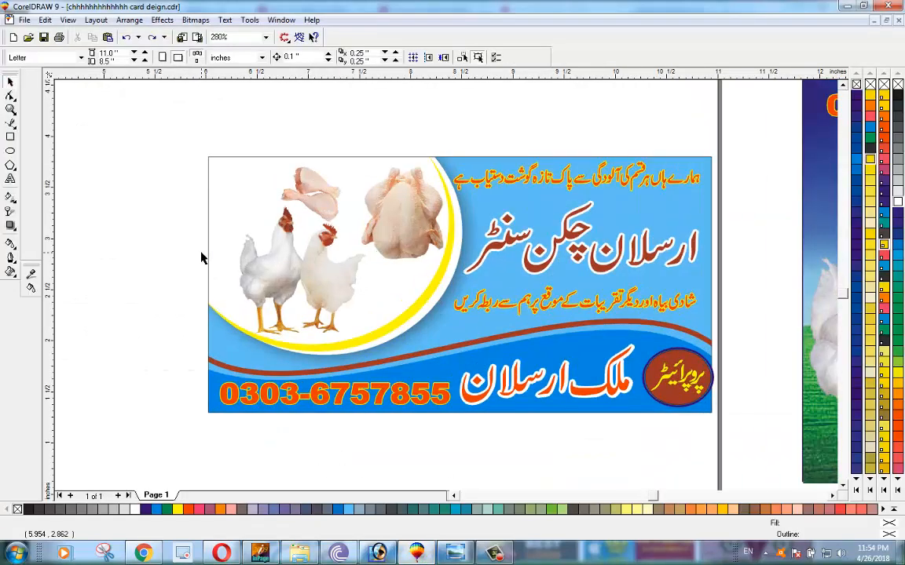
{"action": "left_click", "coordinate": [458, 309]}
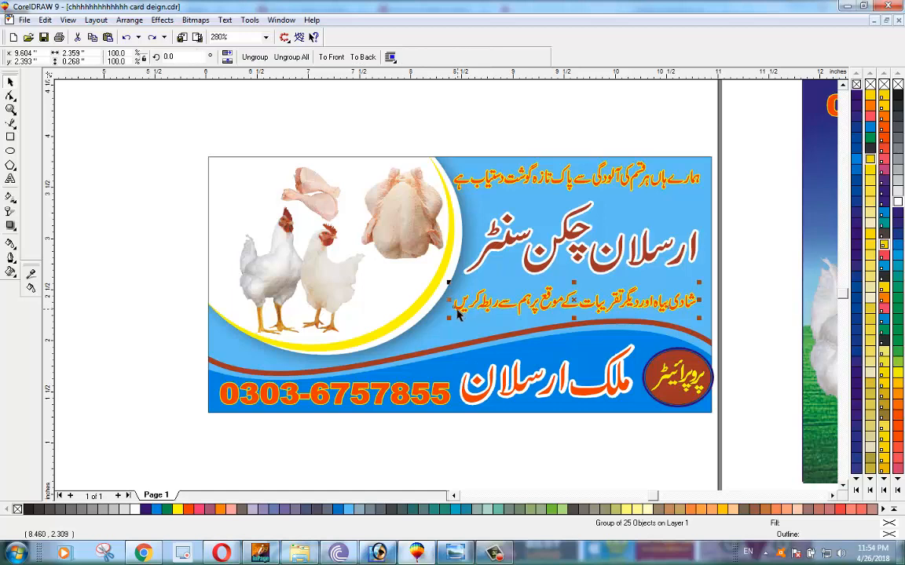
{"action": "left_click", "coordinate": [355, 185]}
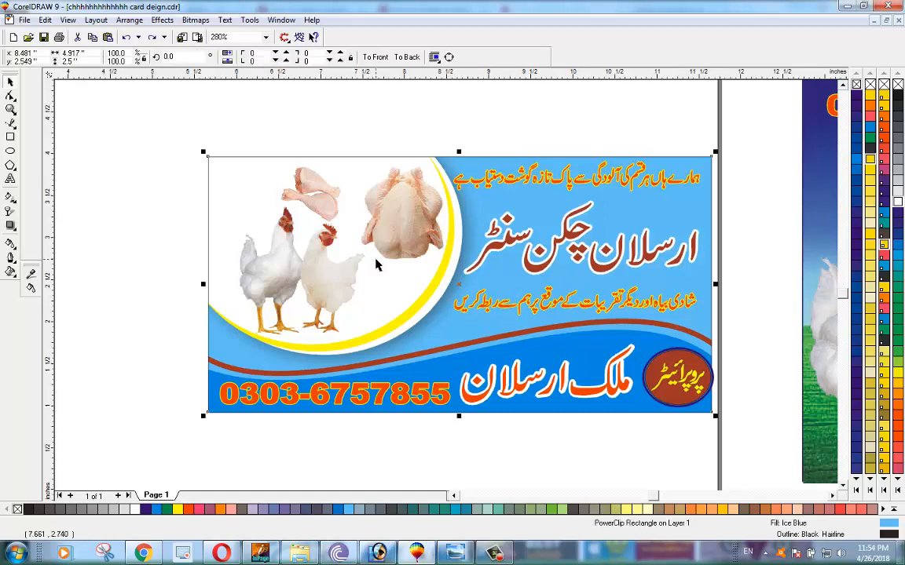
- Try to move the card's background rectangle away from its text, and undo the move
{"action": "scroll", "coordinate": [376, 252], "scroll_direction": "down", "scroll_amount": 4}
{"action": "left_click", "coordinate": [263, 188]}
{"action": "left_click", "coordinate": [305, 219]}
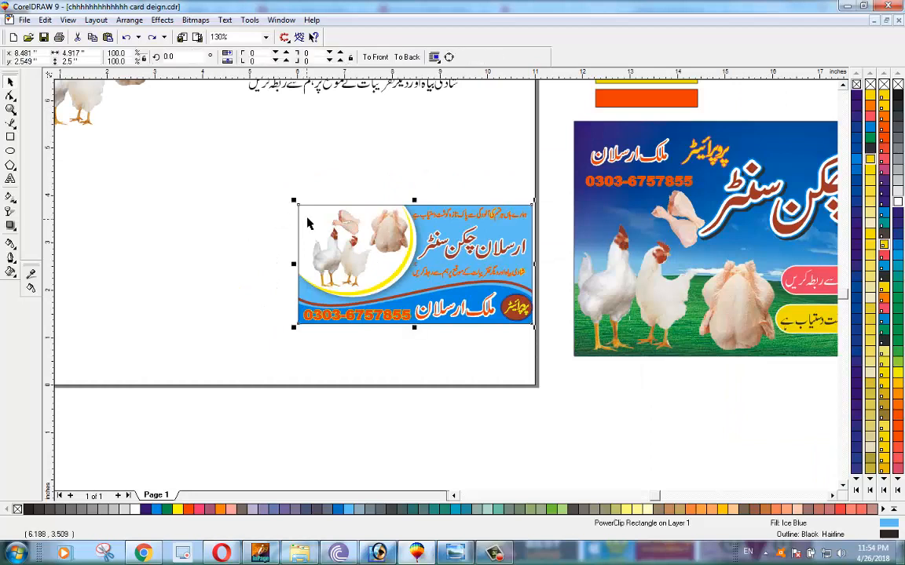
{"action": "left_click_drag", "start_coordinate": [287, 245], "coordinate": [410, 315]}
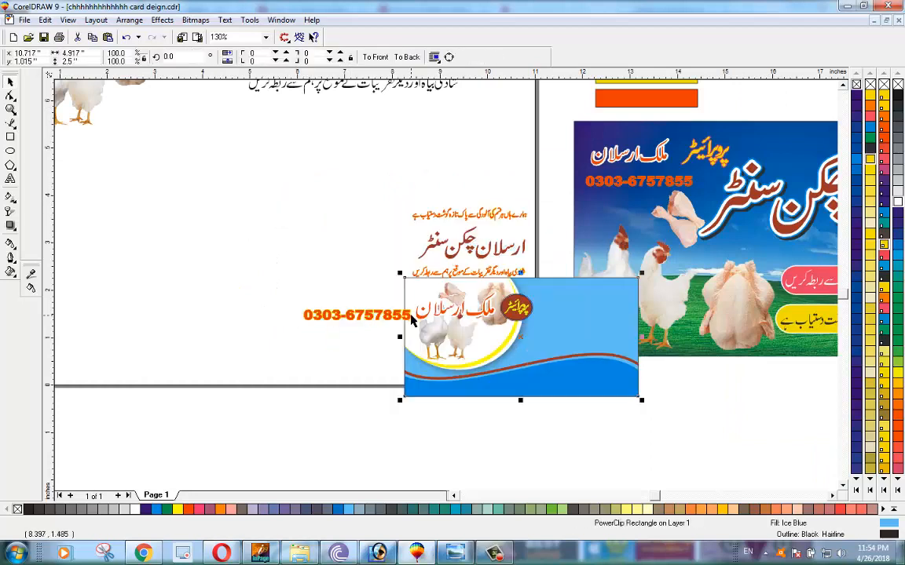
{"action": "key", "text": "Escape"}
{"action": "left_click", "coordinate": [485, 398]}
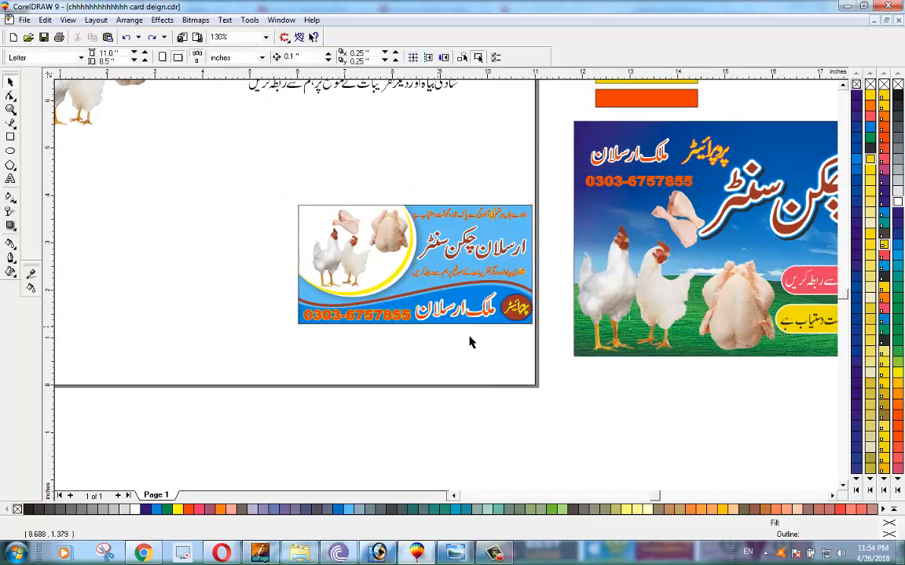
- Move all objects of the business card together upward on the page, just below the loose Urdu text lines
{"action": "left_click", "coordinate": [454, 282]}
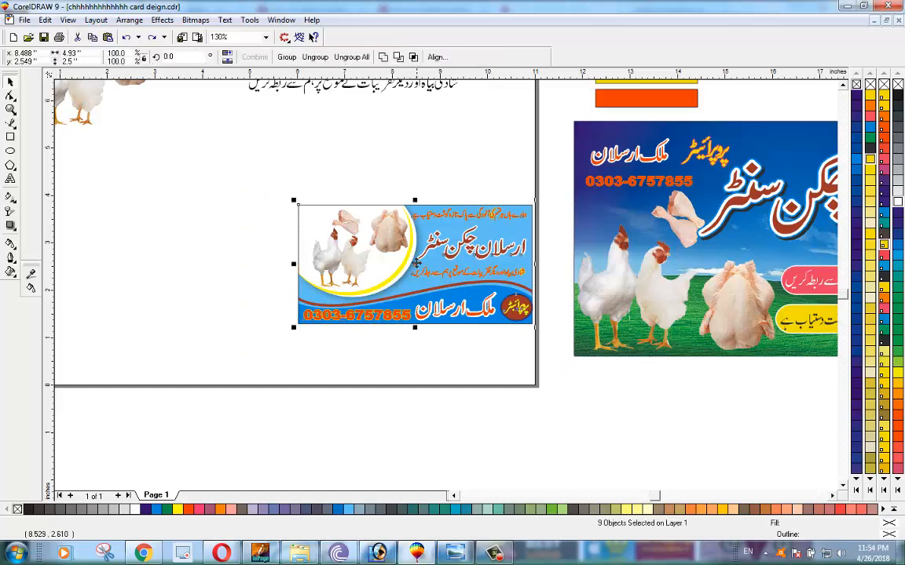
{"action": "left_click_drag", "start_coordinate": [416, 263], "coordinate": [411, 177]}
{"action": "left_click", "coordinate": [550, 336]}
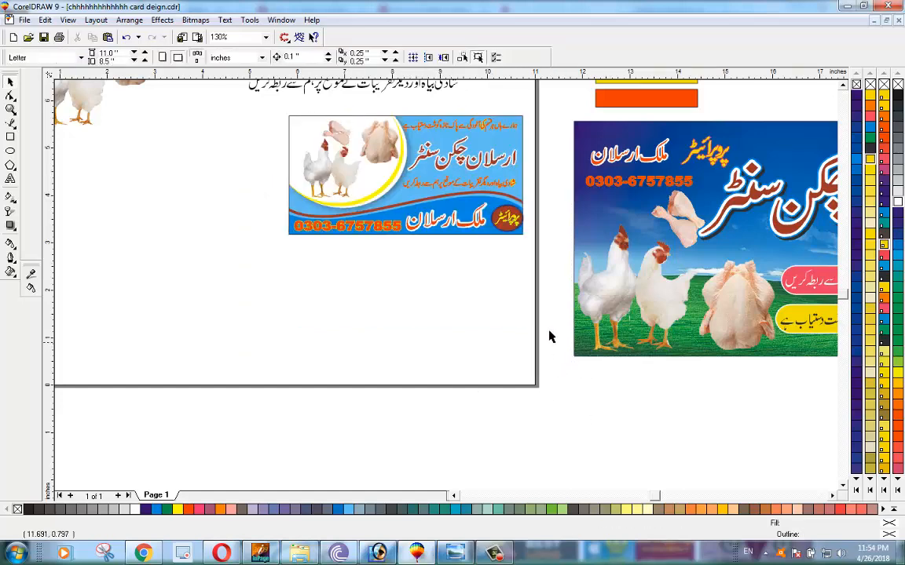
- Delete the entire banner design beside the page, keeping the four colour bars above it
{"action": "scroll", "coordinate": [550, 336], "scroll_direction": "down", "scroll_amount": 2}
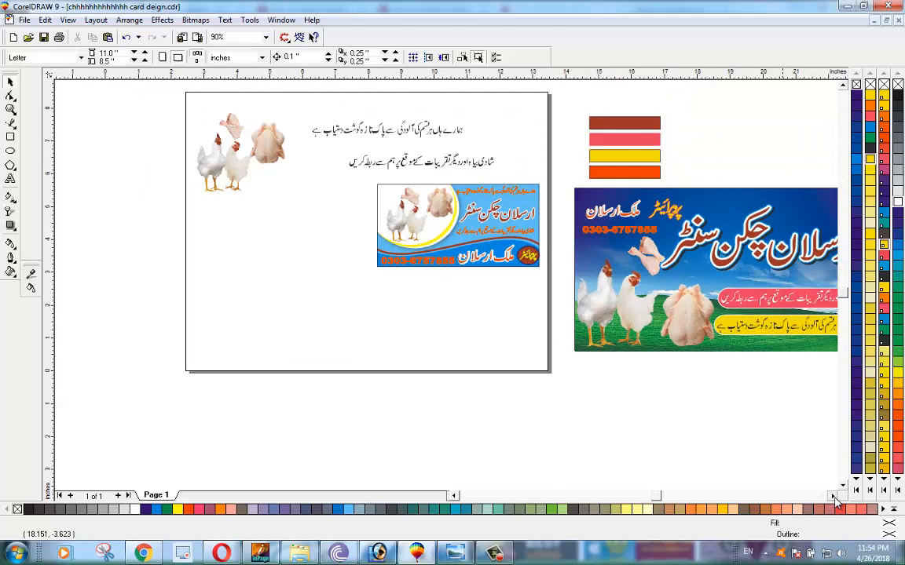
{"action": "left_click", "coordinate": [833, 497]}
{"action": "left_click_drag", "start_coordinate": [698, 179], "coordinate": [306, 411]}
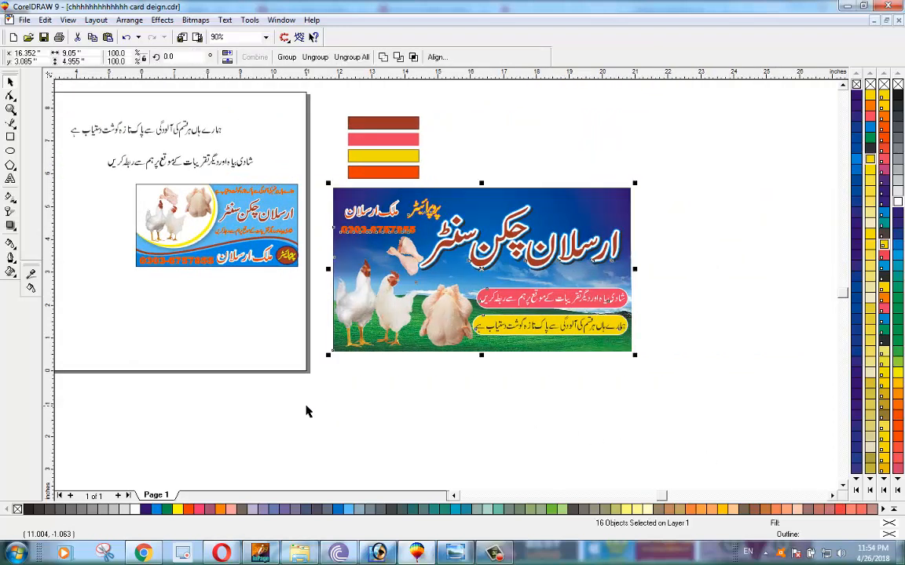
{"action": "key", "text": "Delete"}
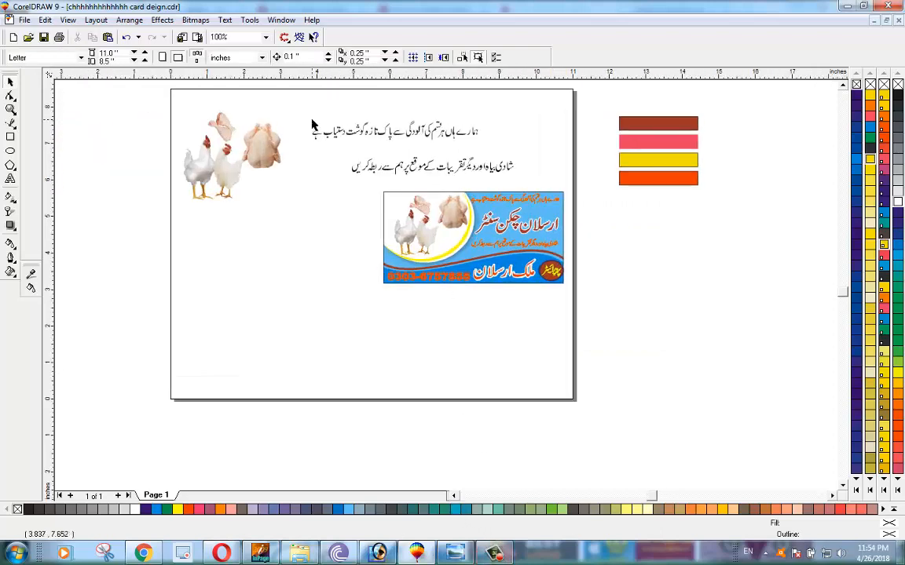
- Examine the loose chicken pictures and Urdu text lines on the page, and the finished card for reference
{"action": "scroll", "coordinate": [313, 122], "scroll_direction": "up", "scroll_amount": 1}
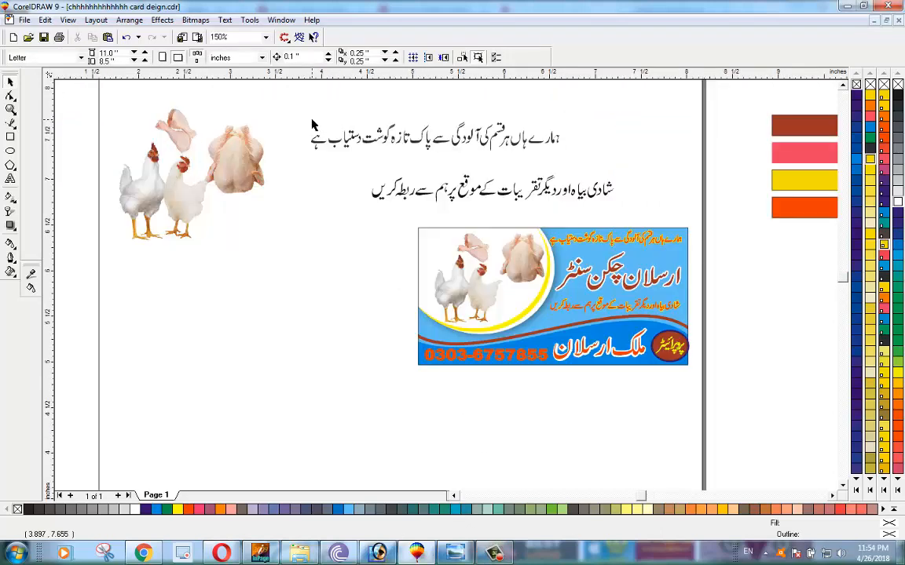
{"action": "scroll", "coordinate": [312, 125], "scroll_direction": "up", "scroll_amount": 1}
{"action": "scroll", "coordinate": [251, 217], "scroll_direction": "left", "scroll_amount": 1}
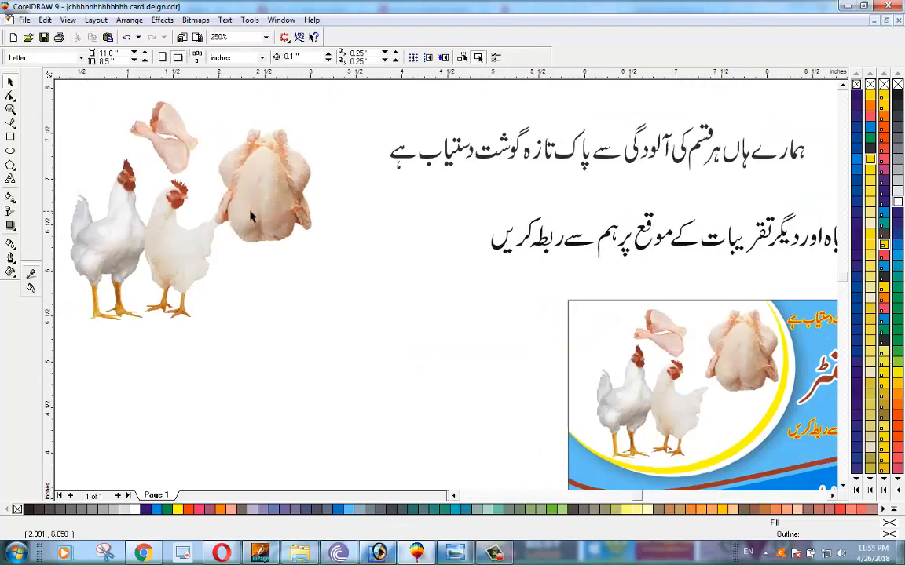
{"action": "left_click", "coordinate": [206, 193]}
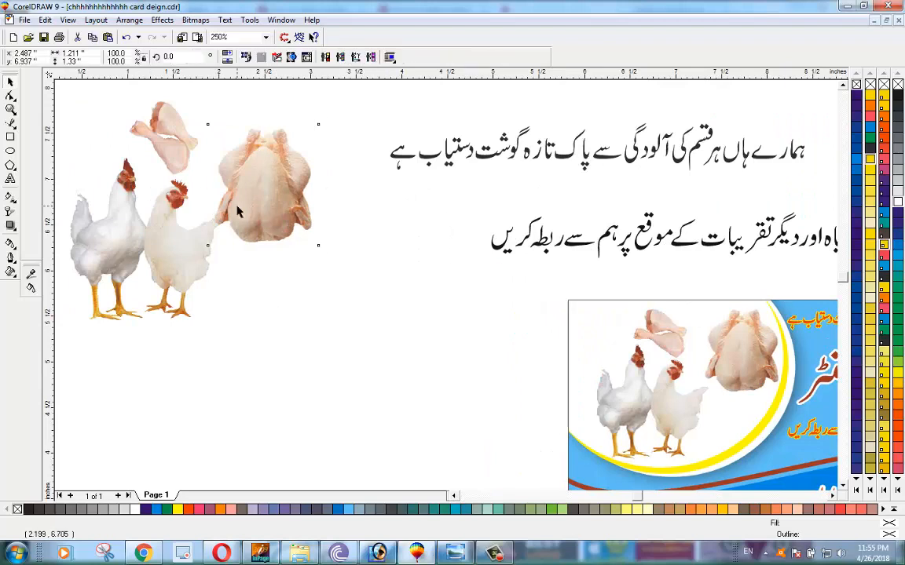
{"action": "left_click", "coordinate": [306, 411]}
{"action": "scroll", "coordinate": [343, 371], "scroll_direction": "down", "scroll_amount": 2}
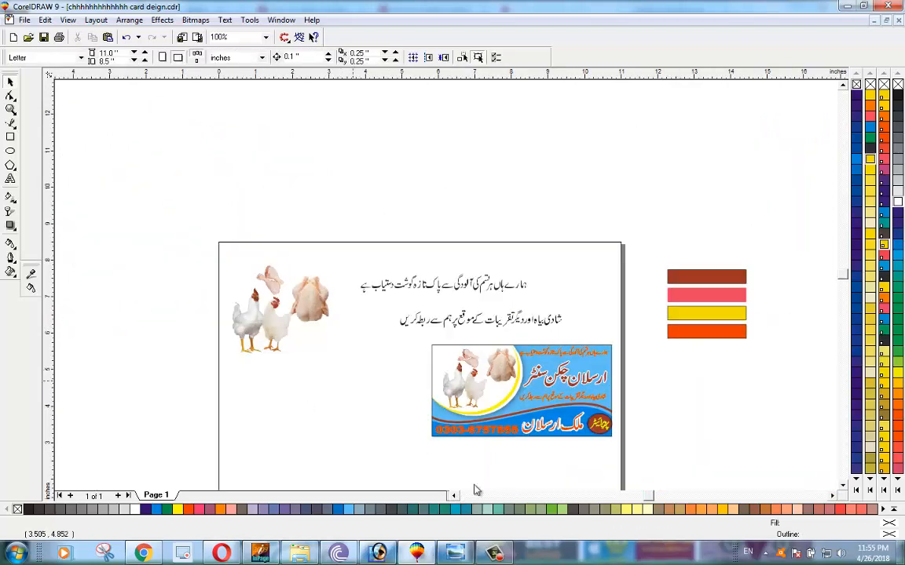
{"action": "left_click", "coordinate": [843, 487]}
{"action": "scroll", "coordinate": [510, 271], "scroll_direction": "up", "scroll_amount": 2}
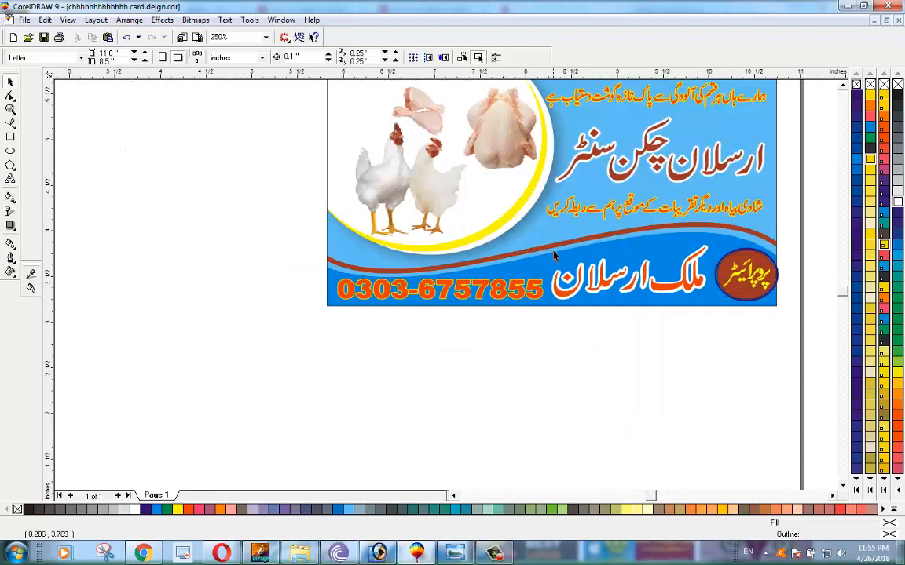
{"action": "scroll", "coordinate": [706, 110], "scroll_direction": "up", "scroll_amount": 1}
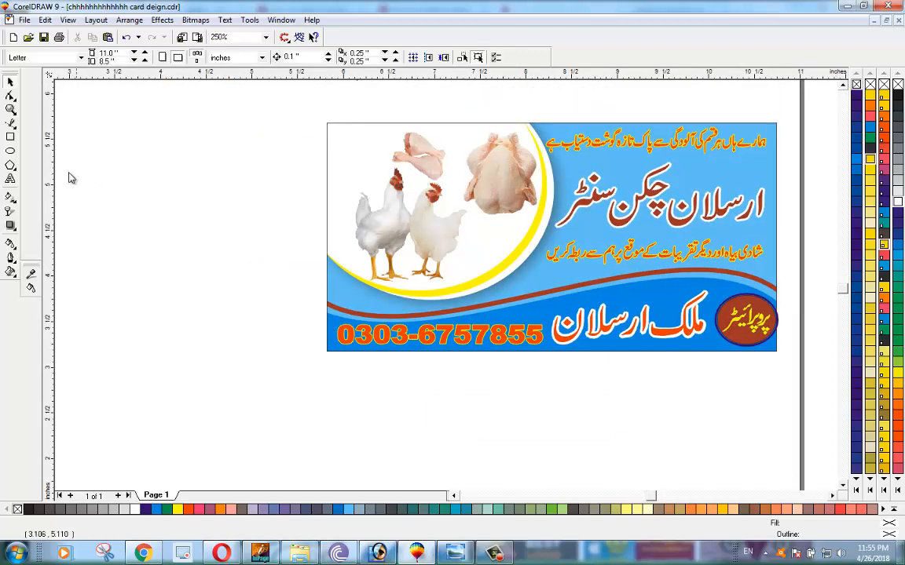
- Draw a rectangle overlapping the card's left edge and set its size to 3.5 by 2.5 inches
{"action": "left_click", "coordinate": [11, 138]}
{"action": "mouse_move", "coordinate": [130, 230]}
{"action": "left_mouse_down"}
{"action": "mouse_move", "coordinate": [165, 238]}
{"action": "mouse_move", "coordinate": [305, 325]}
{"action": "mouse_move", "coordinate": [346, 328]}
{"action": "left_mouse_up"}
{"action": "left_click_drag", "start_coordinate": [92, 52], "coordinate": [59, 53]}
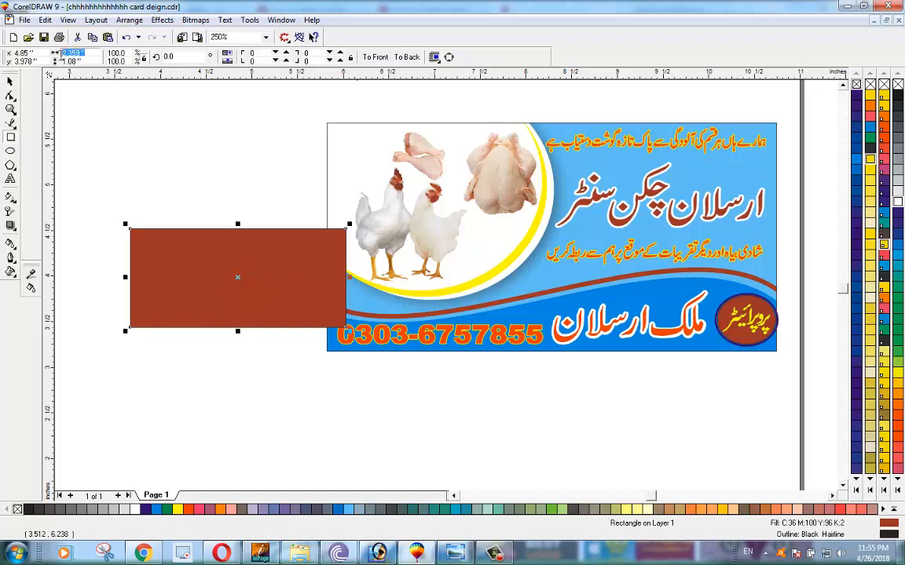
{"action": "type", "text": "3.5"}
{"action": "key", "text": "Return"}
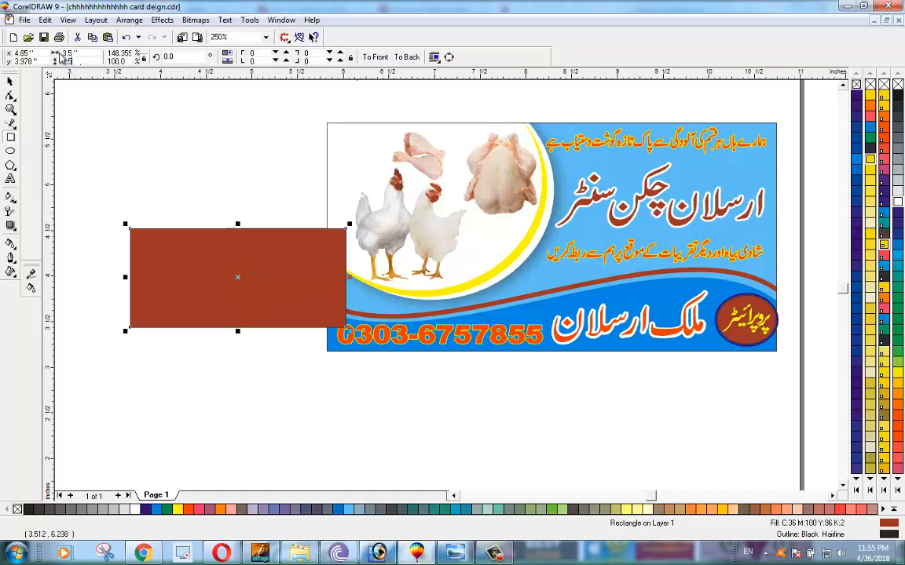
{"action": "key", "text": "Return"}
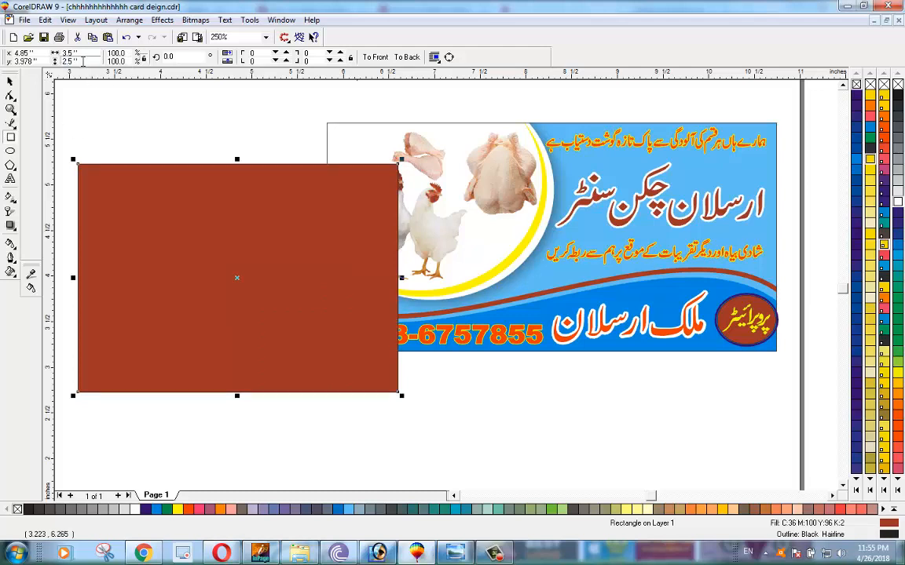
- Set the new rectangle's height to 2 inches and deselect it
{"action": "left_click_drag", "start_coordinate": [83, 61], "coordinate": [61, 62]}
{"action": "type", "text": "2"}
{"action": "key", "text": "Return"}
{"action": "left_click", "coordinate": [136, 127]}
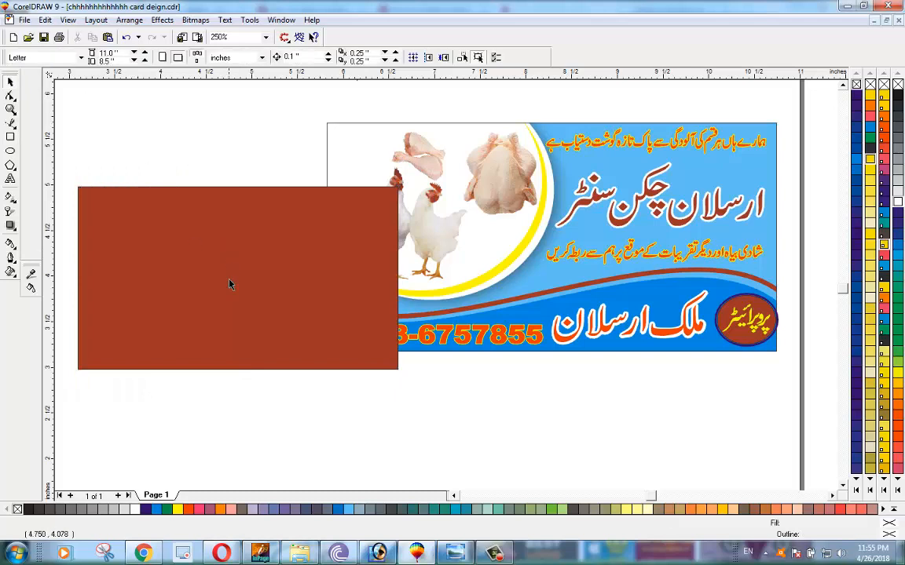
- Move the new card rectangle up to about x 5.015, y 4.515 inches and fill it with medium blue (RGB 100%B 60%G)
{"action": "left_click_drag", "start_coordinate": [229, 284], "coordinate": [250, 228]}
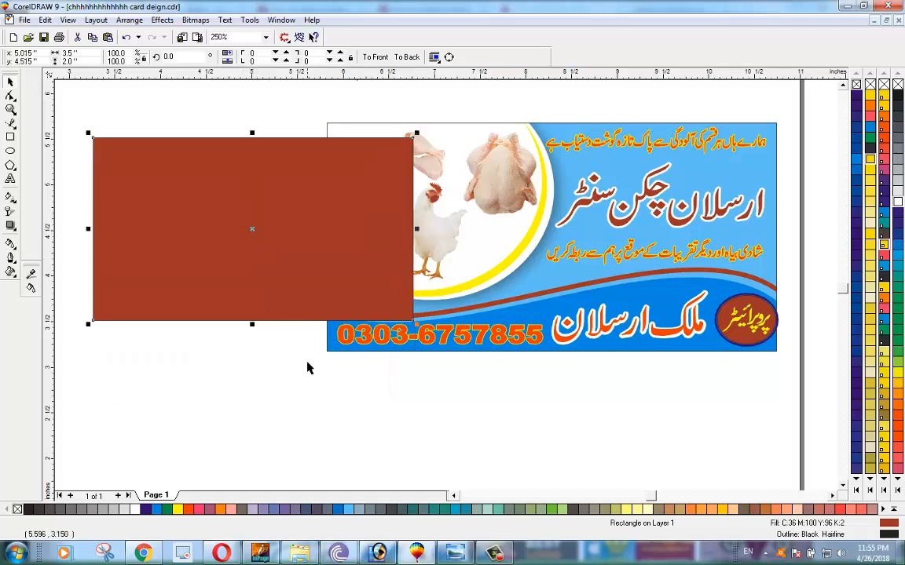
{"action": "left_click", "coordinate": [307, 367]}
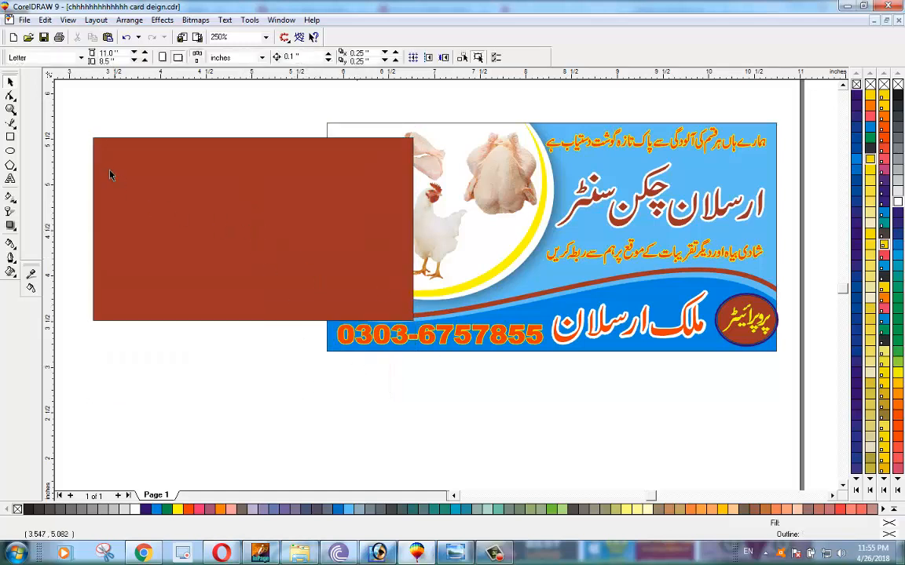
{"action": "left_click", "coordinate": [171, 252]}
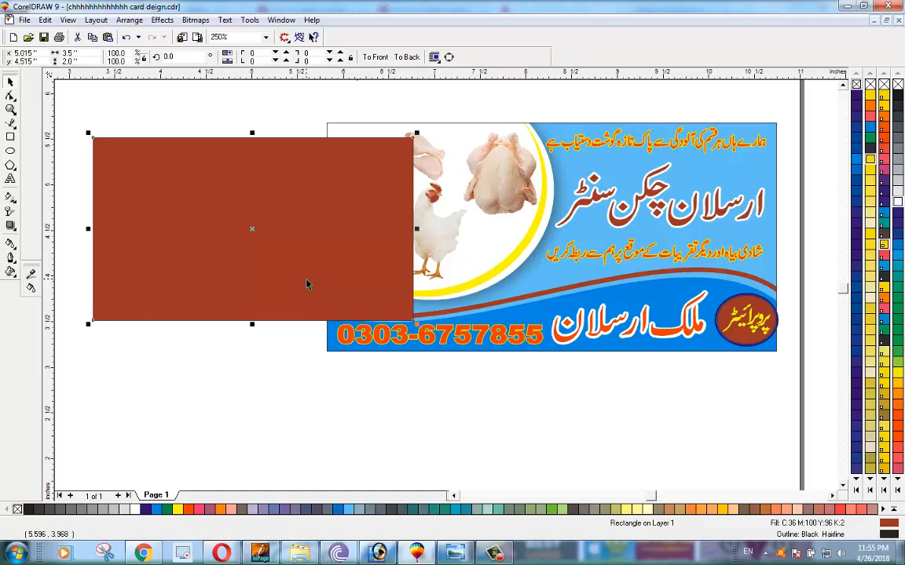
{"action": "left_click", "coordinate": [897, 244]}
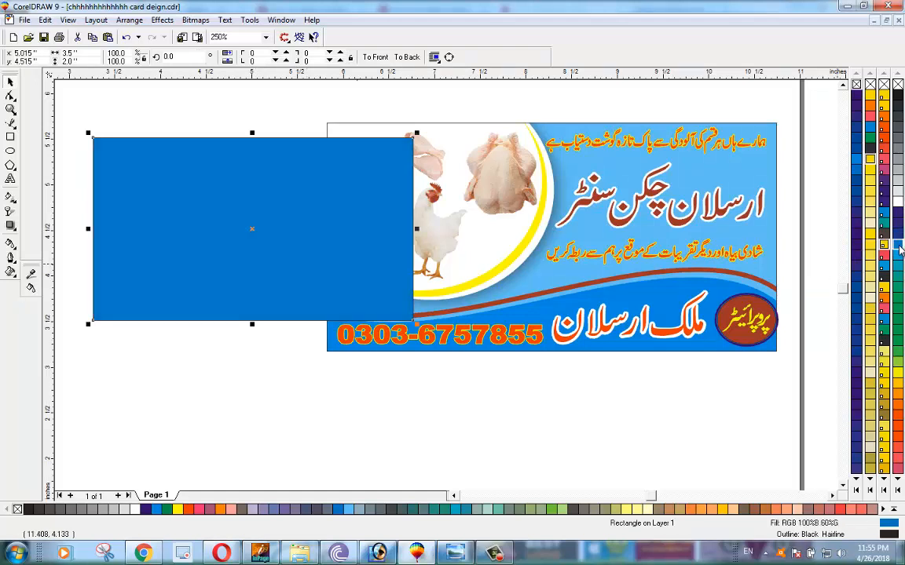
{"action": "left_click", "coordinate": [206, 466]}
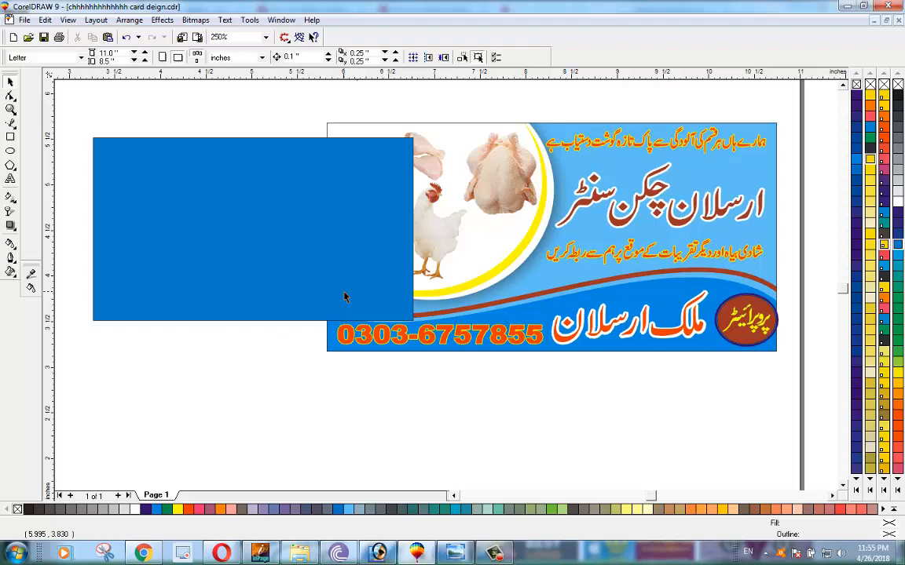
- Create a squashed copy of the rectangle about 0.515 inch high along its bottom edge, filled dark blue (RGB 100%B 40%G) without outline
{"action": "left_click", "coordinate": [300, 259]}
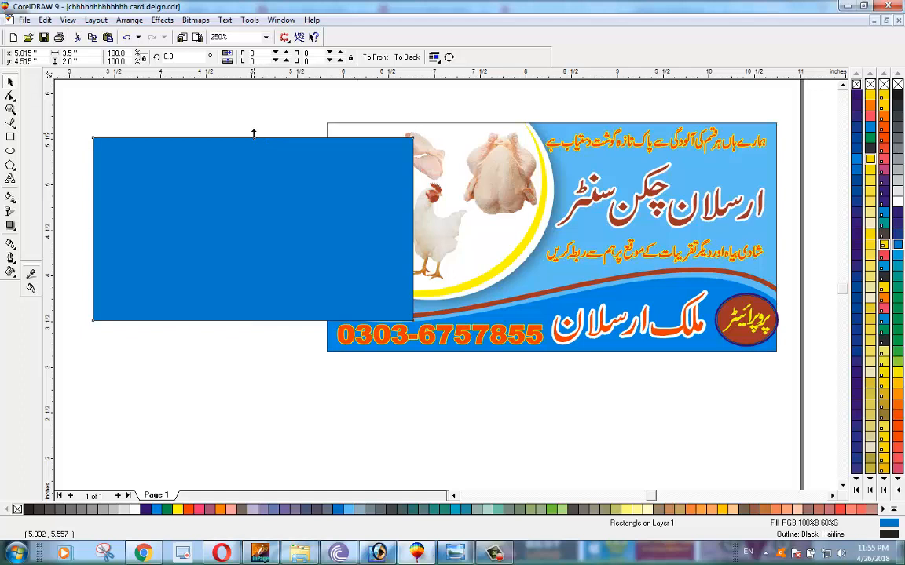
{"action": "left_click_drag", "start_coordinate": [252, 133], "coordinate": [251, 269]}
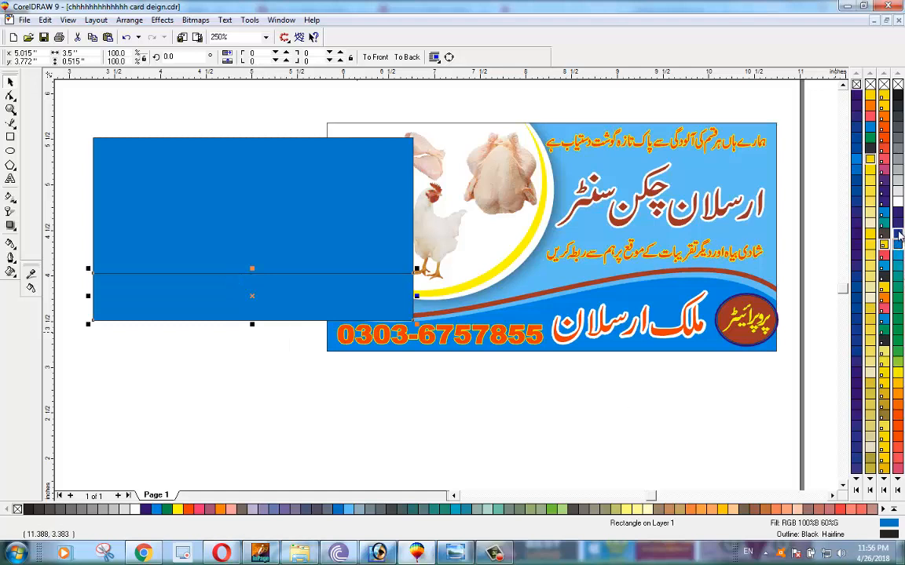
{"action": "left_click", "coordinate": [897, 265]}
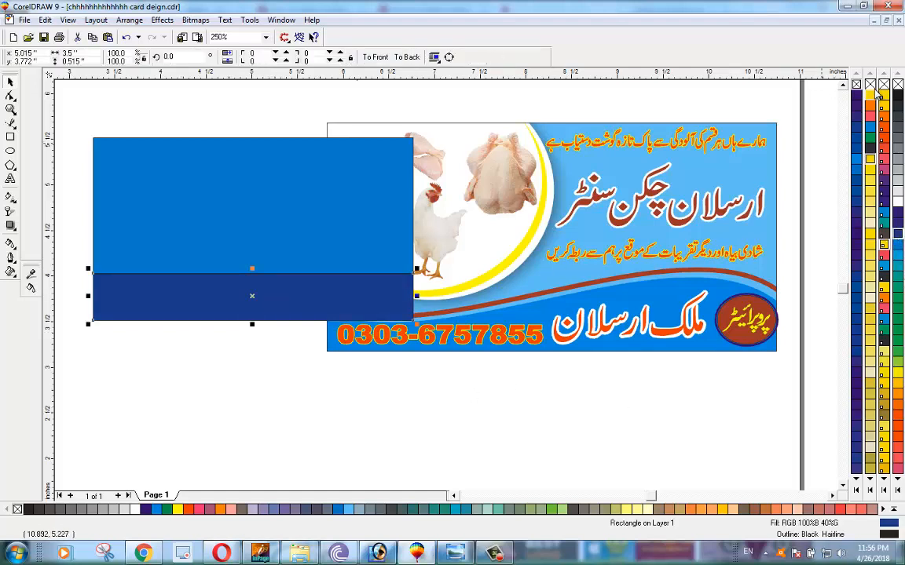
{"action": "key", "text": "Escape"}
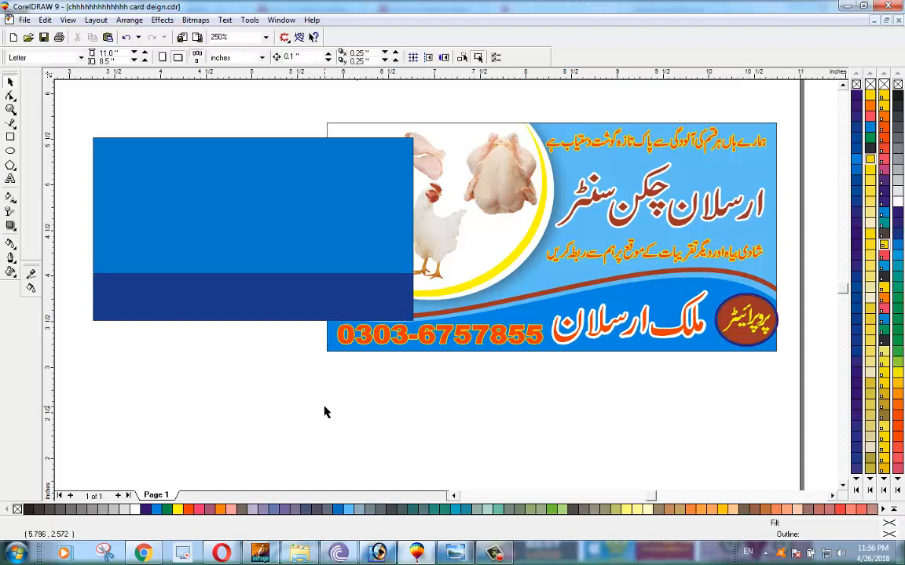
- Convert the dark blue band to curves and turn its straight top edge into an editable curve segment
{"action": "left_click", "coordinate": [271, 305]}
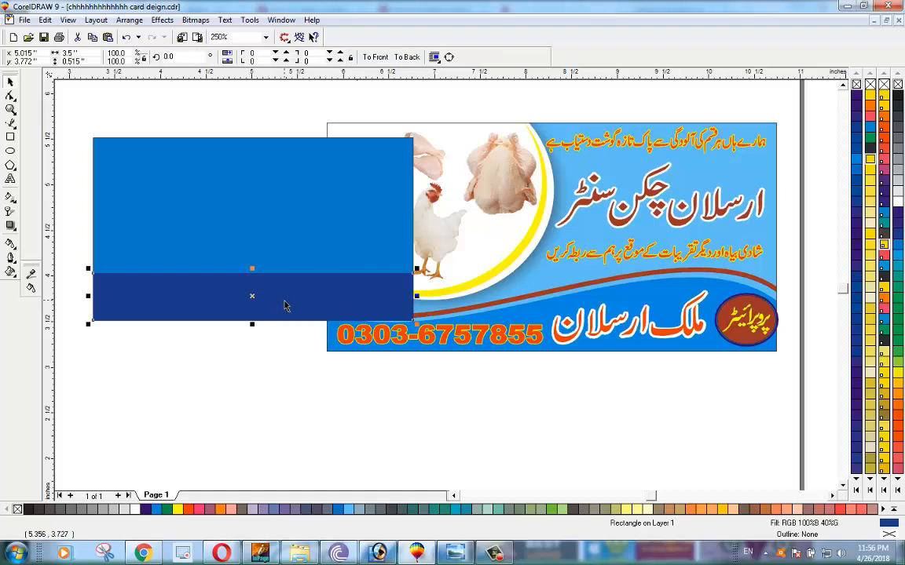
{"action": "key", "text": "ctrl+q"}
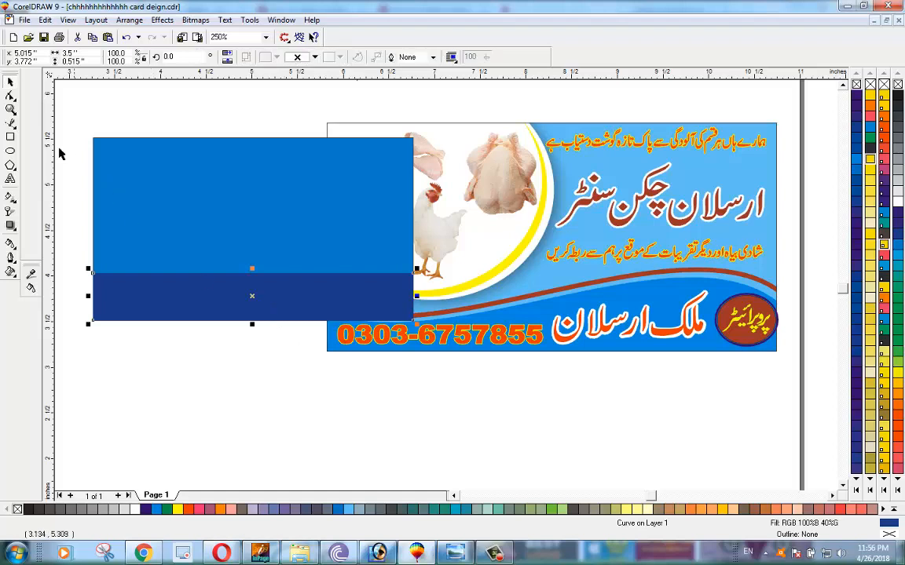
{"action": "left_click", "coordinate": [10, 95]}
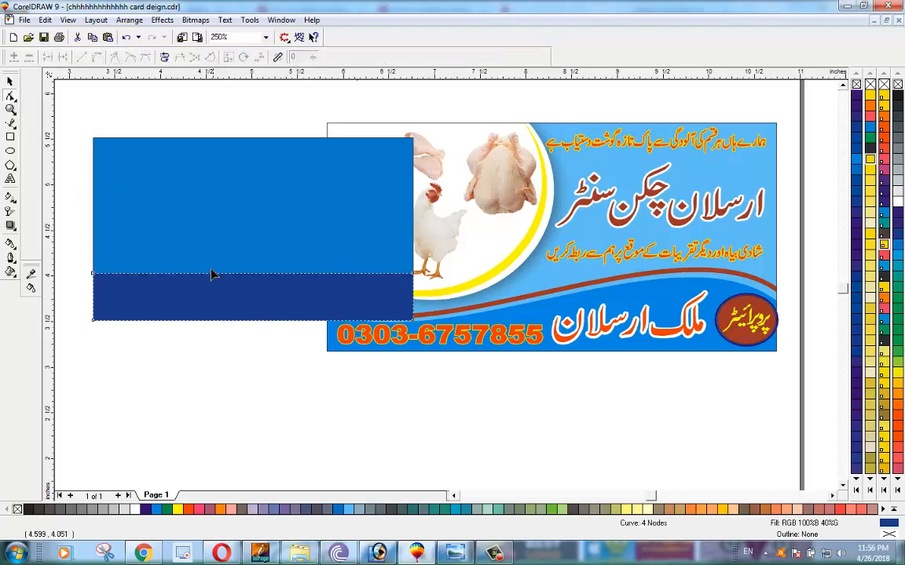
{"action": "left_click", "coordinate": [216, 274]}
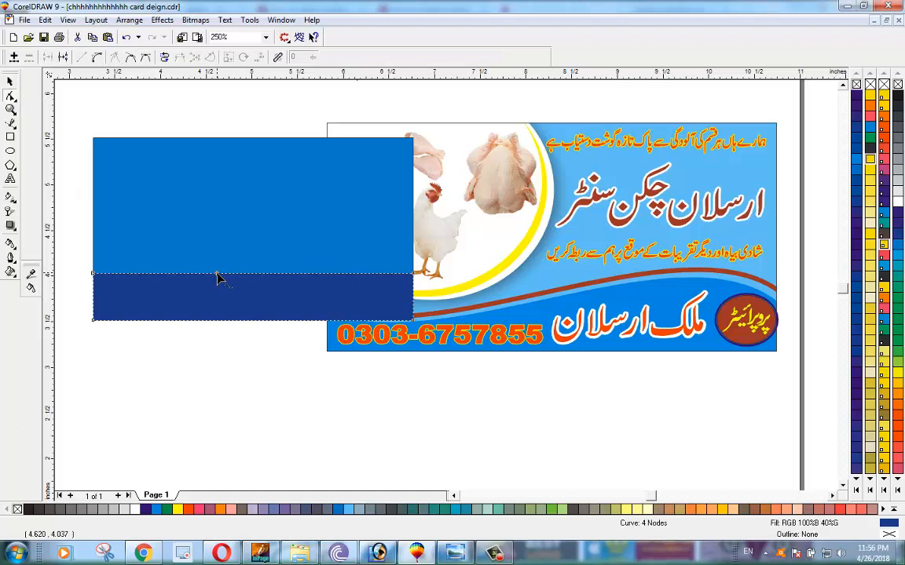
{"action": "left_click", "coordinate": [95, 58]}
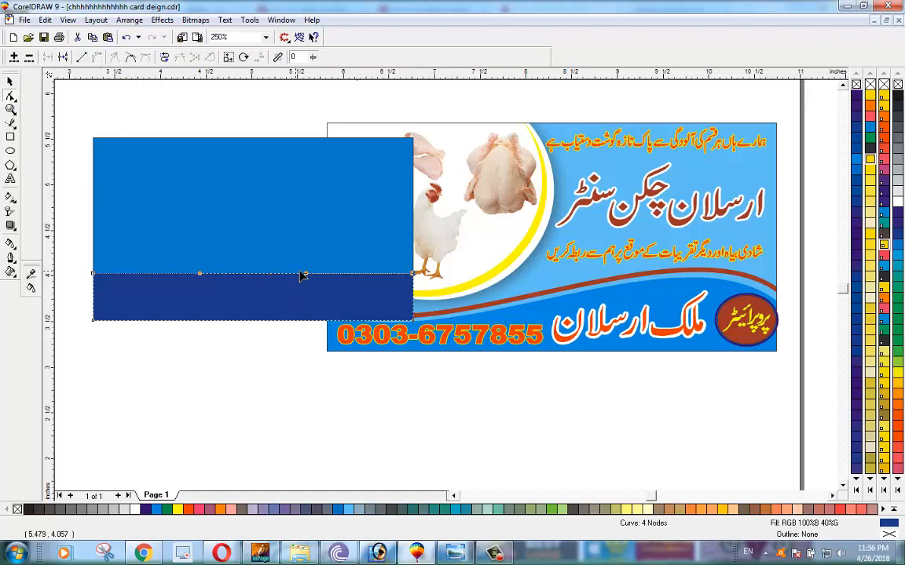
- Bend the band's top edge into a wave that dips on the left and rises on the right
{"action": "left_click_drag", "start_coordinate": [307, 274], "coordinate": [318, 213]}
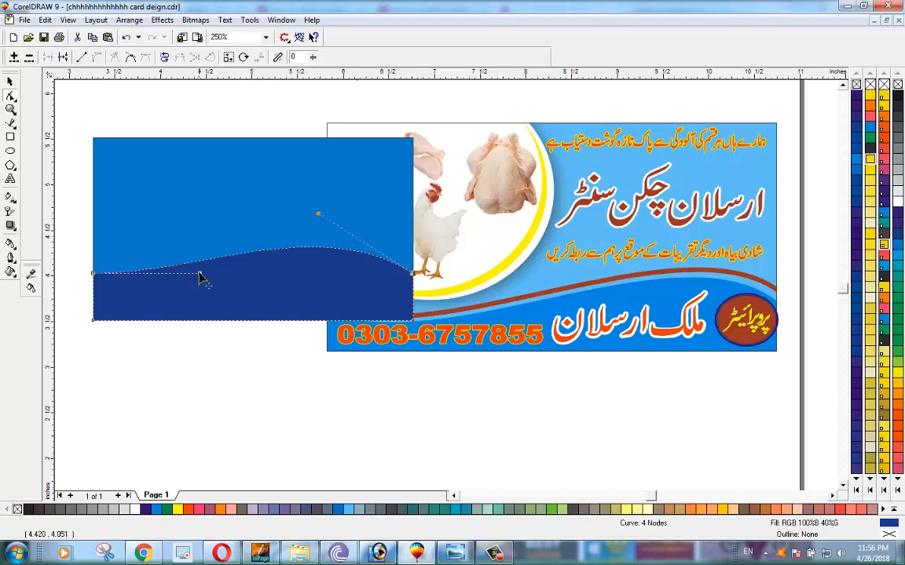
{"action": "left_click_drag", "start_coordinate": [200, 275], "coordinate": [186, 334]}
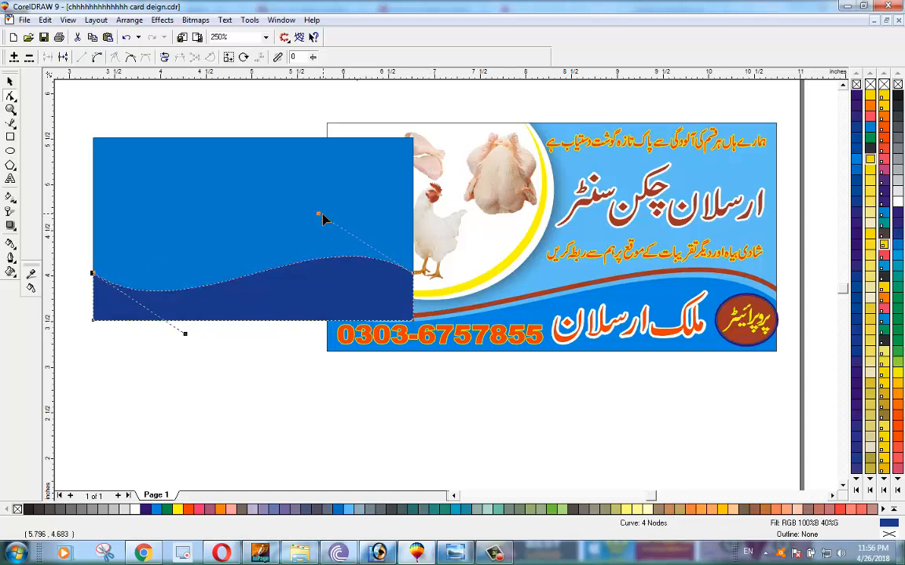
{"action": "left_click_drag", "start_coordinate": [319, 216], "coordinate": [323, 204]}
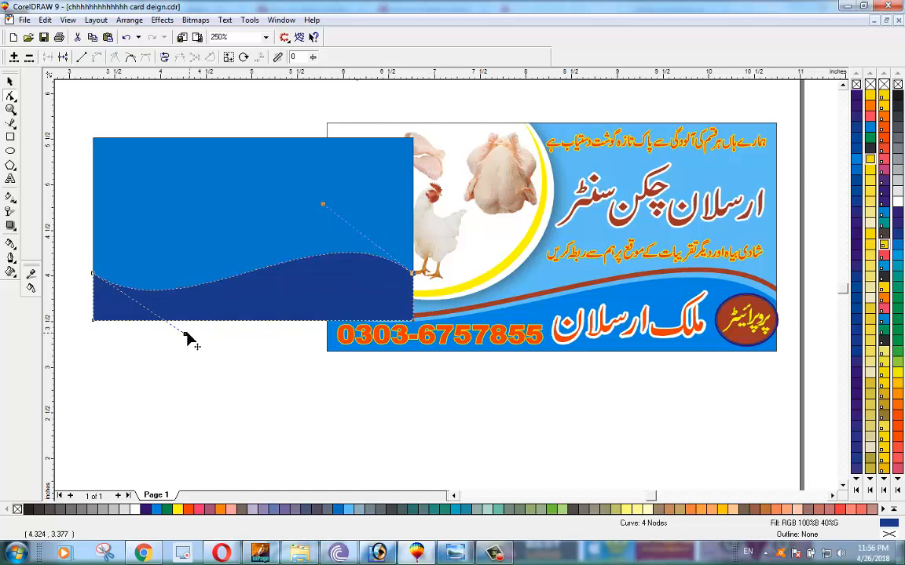
{"action": "left_click_drag", "start_coordinate": [185, 335], "coordinate": [178, 353]}
{"action": "left_click", "coordinate": [267, 400]}
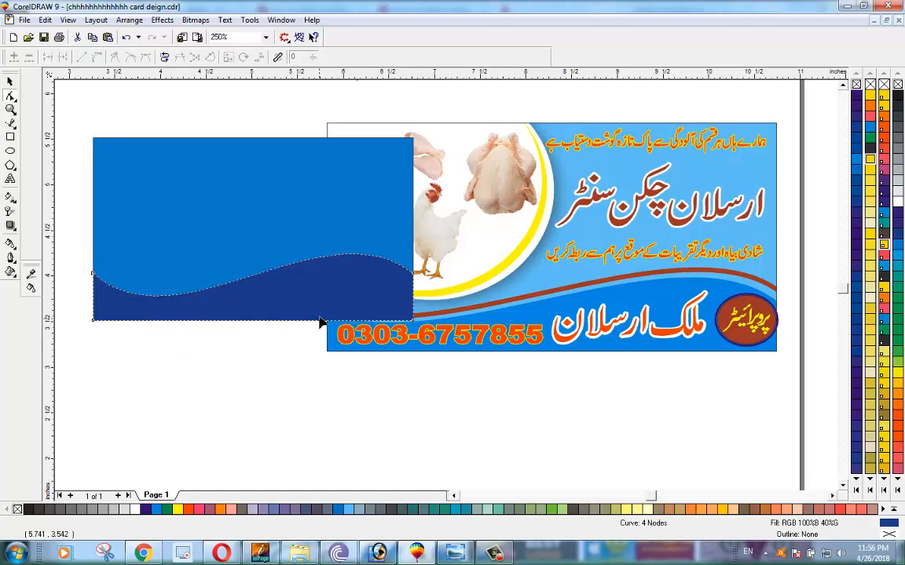
- Duplicate the dark blue wave, nudge the copy up 0.1 inch and remove the copy's fill
{"action": "left_click", "coordinate": [10, 81]}
{"action": "left_click", "coordinate": [180, 402]}
{"action": "left_click", "coordinate": [351, 268]}
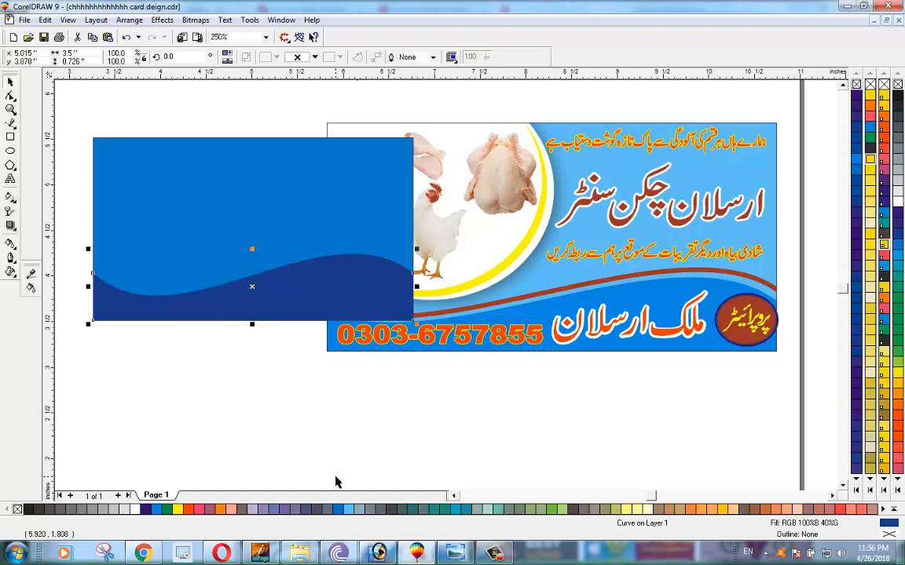
{"action": "key", "text": "Up"}
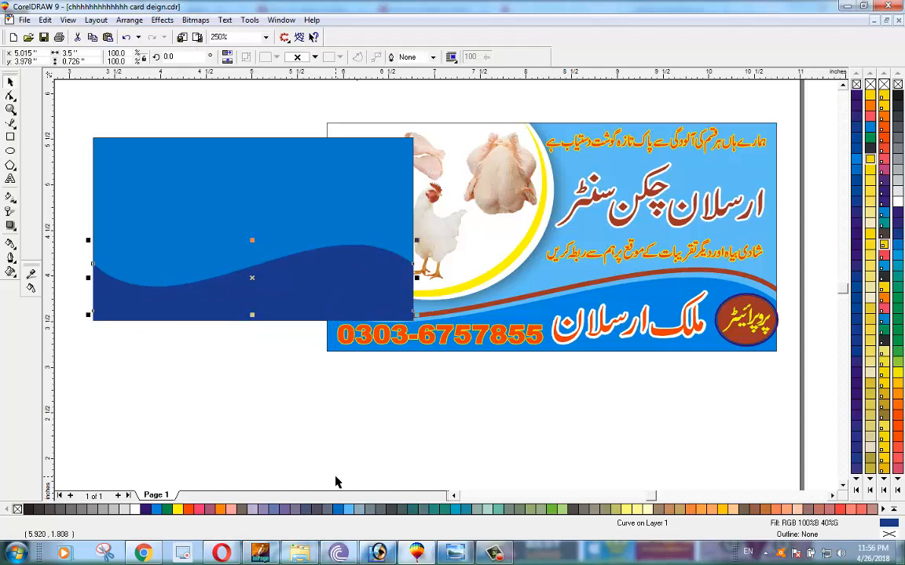
{"action": "key", "text": "ctrl+z"}
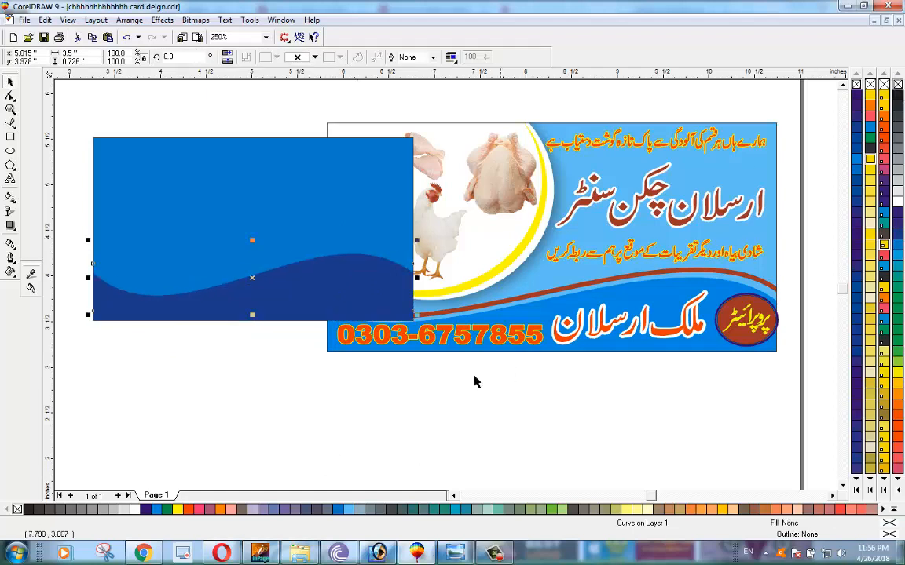
- Give the raised wave copy a black hairline outline and place it behind the dark blue wave, in front of the medium blue rectangle
{"action": "right_click", "coordinate": [898, 95]}
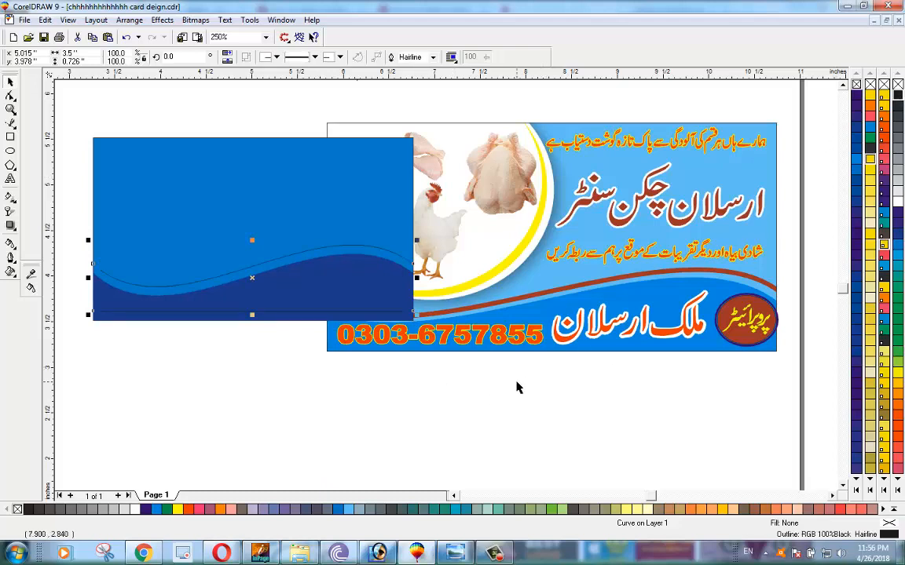
{"action": "key", "text": "shift+Page_Down"}
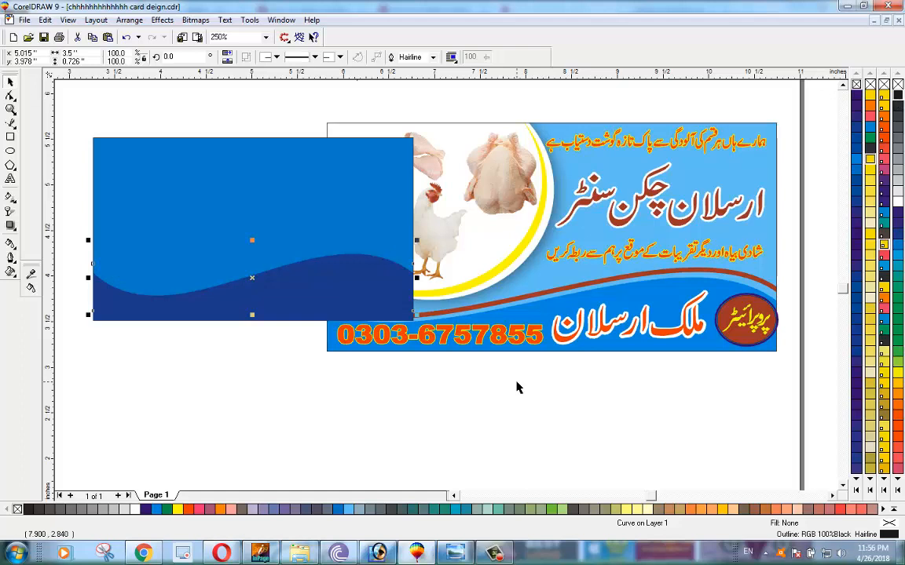
{"action": "key", "text": "ctrl+z"}
- Set the wave copy's outline to 2.0 didots wide, behind fill, scaling with the image, with rounded corners and round line caps
{"action": "key", "text": "F12"}
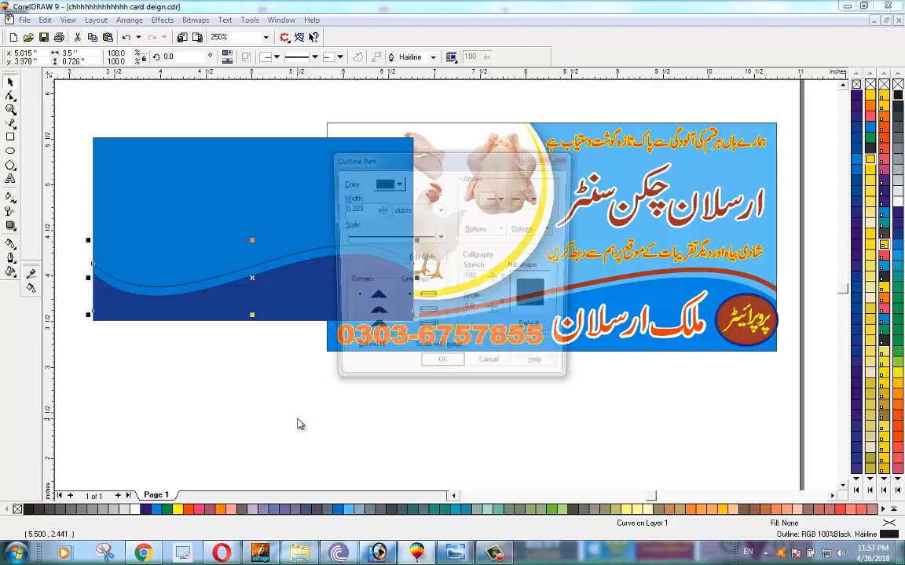
{"action": "left_click_drag", "start_coordinate": [424, 153], "coordinate": [650, 241]}
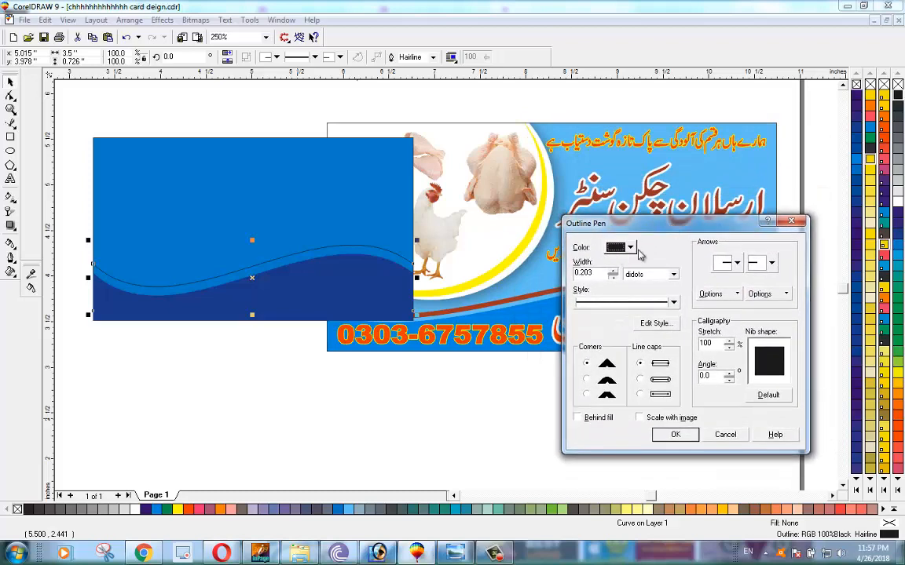
{"action": "double_click", "coordinate": [577, 272]}
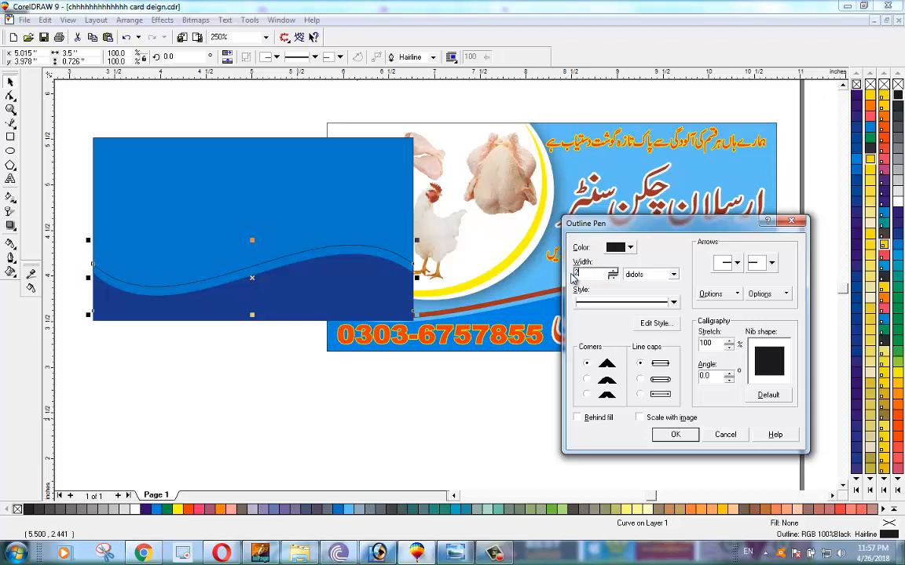
{"action": "type", "text": "2"}
{"action": "left_click", "coordinate": [578, 417]}
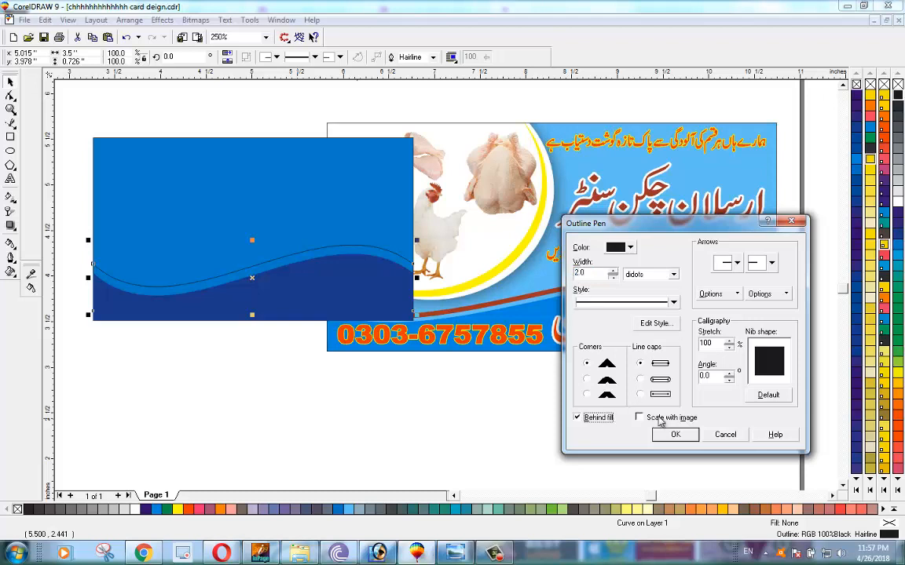
{"action": "left_click", "coordinate": [640, 417]}
{"action": "left_click", "coordinate": [654, 382]}
{"action": "left_click", "coordinate": [587, 380]}
- Choose orange as the wave copy's outline colour, apply the outline settings and leave everything deselected
{"action": "left_click", "coordinate": [625, 248]}
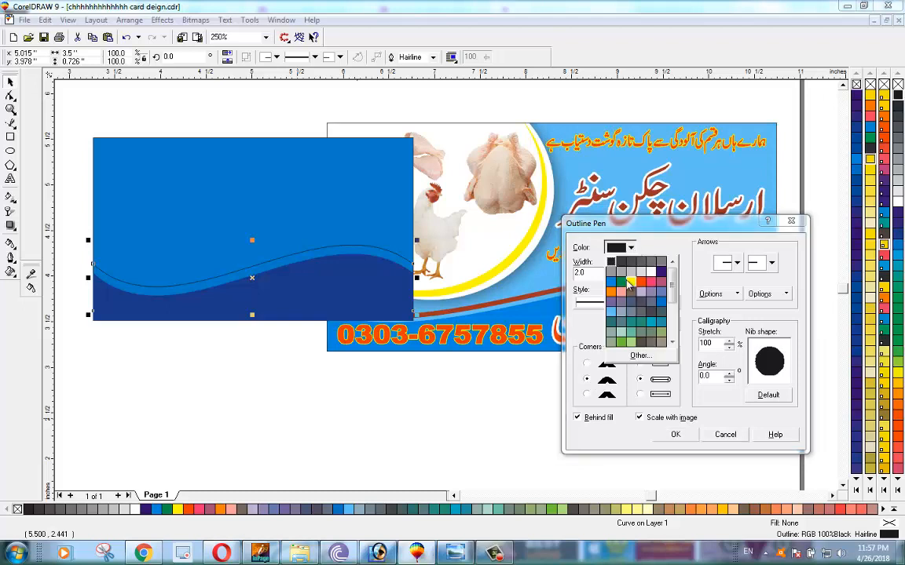
{"action": "left_click_drag", "start_coordinate": [672, 286], "coordinate": [674, 326]}
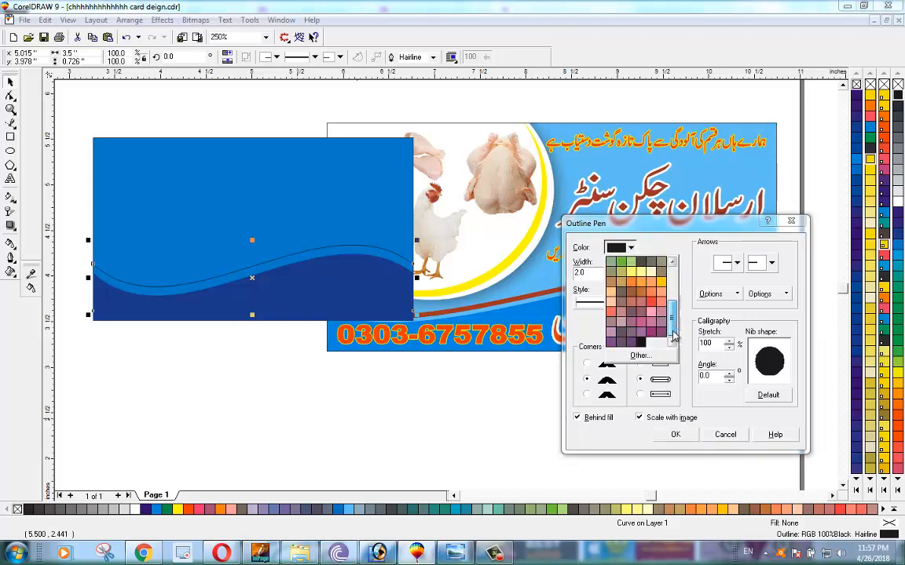
{"action": "left_click_drag", "start_coordinate": [673, 336], "coordinate": [676, 293]}
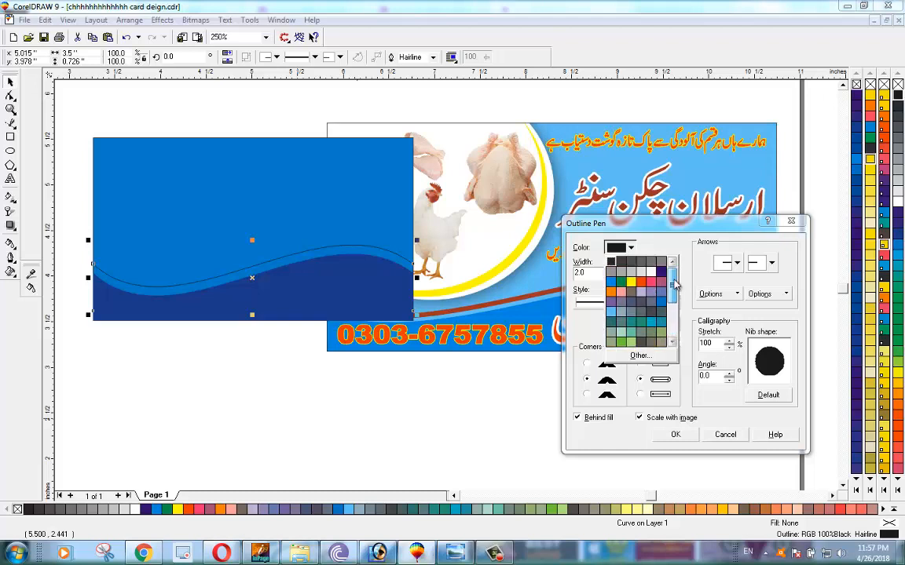
{"action": "left_click_drag", "start_coordinate": [676, 287], "coordinate": [673, 326]}
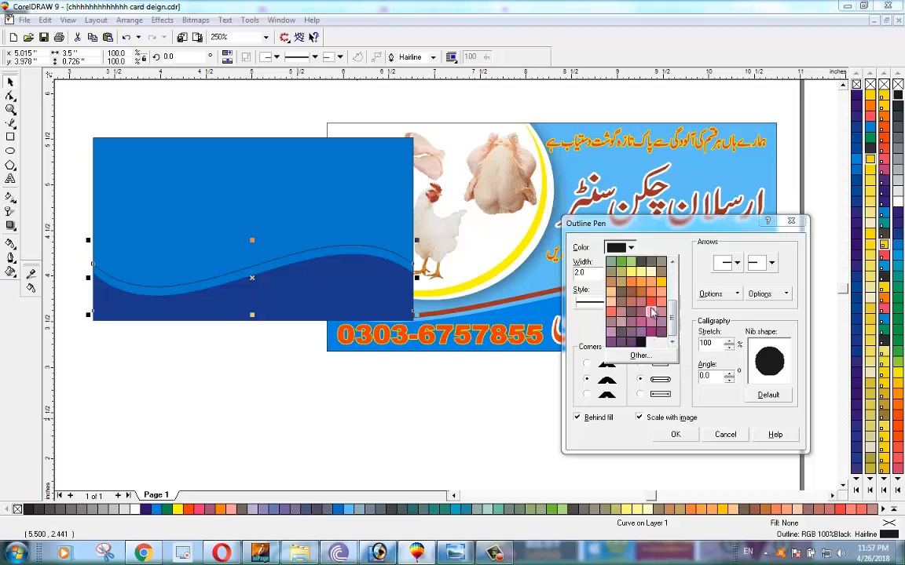
{"action": "left_click", "coordinate": [638, 290]}
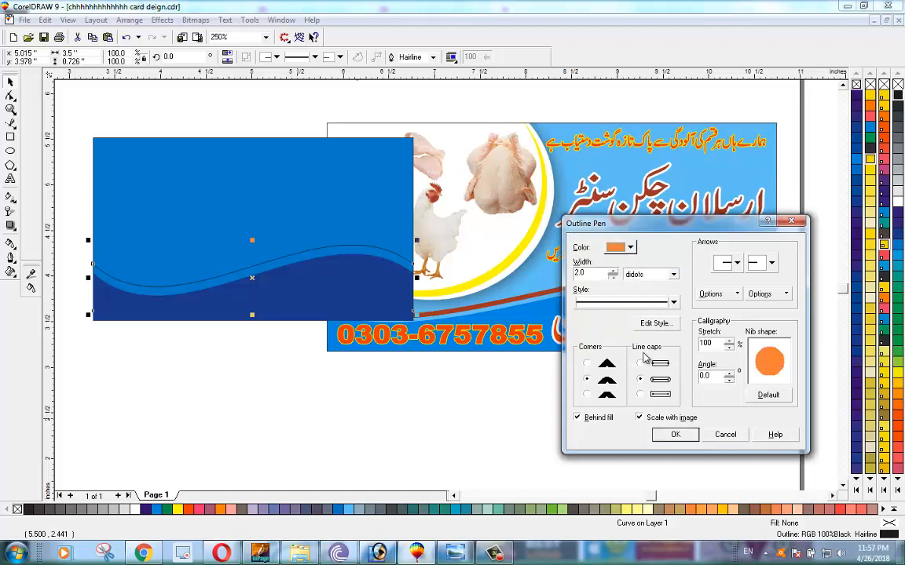
{"action": "left_click", "coordinate": [676, 434]}
{"action": "left_click", "coordinate": [334, 413]}
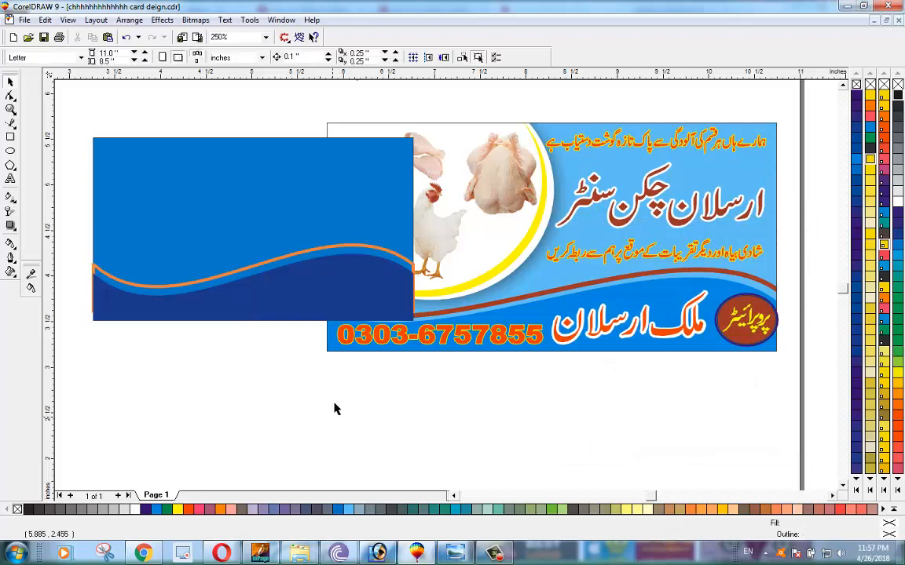
{"action": "left_click", "coordinate": [376, 299]}
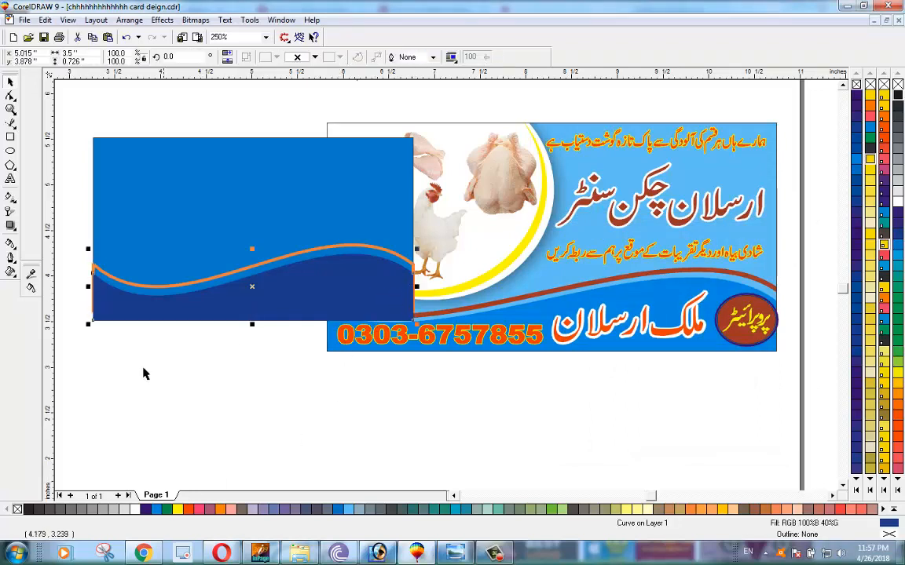
{"action": "left_click", "coordinate": [135, 340]}
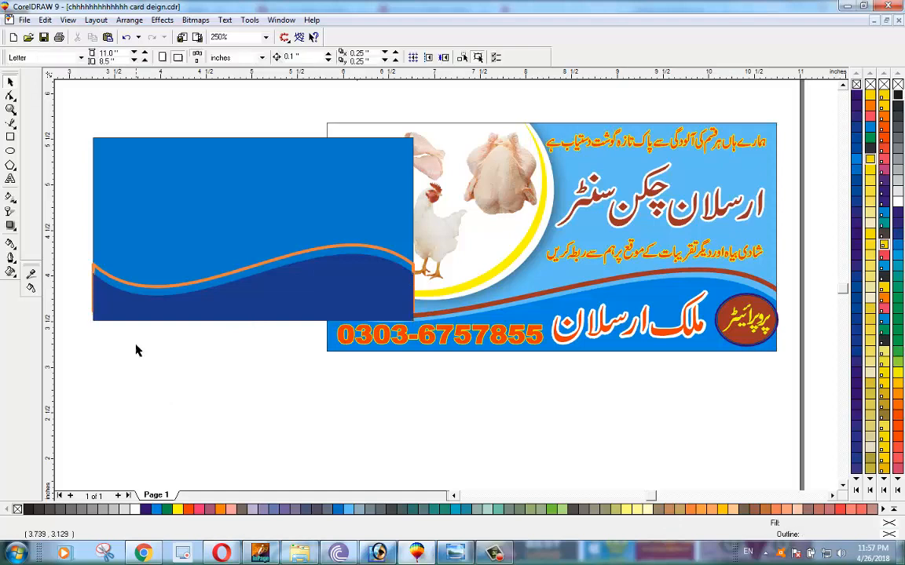
- Sample the cyan from the reference card's lower band with the Eyedropper and fill the new card's dark blue wave with it
{"action": "left_click", "coordinate": [292, 298]}
{"action": "left_click", "coordinate": [246, 394]}
{"action": "left_click", "coordinate": [16, 244]}
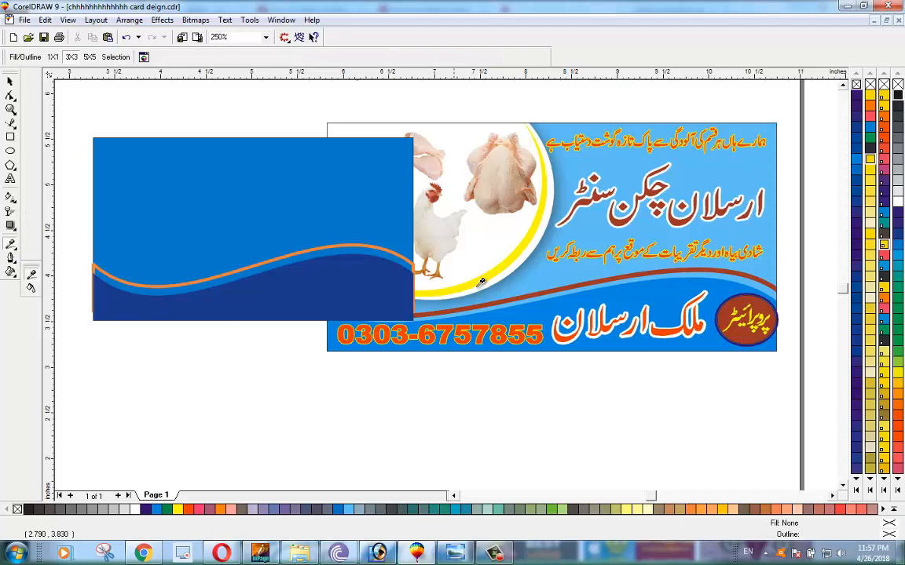
{"action": "left_click", "coordinate": [575, 303]}
{"action": "left_click", "coordinate": [31, 287]}
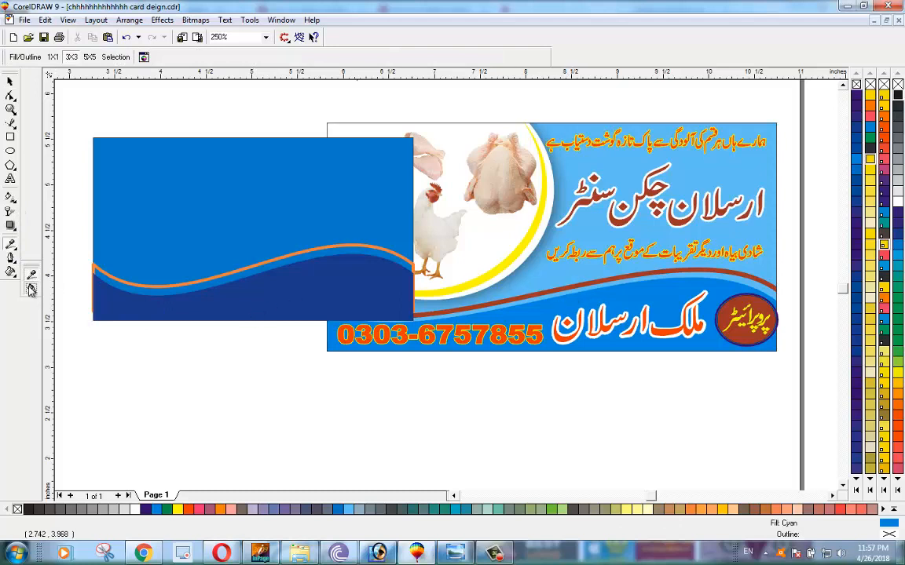
{"action": "left_click", "coordinate": [295, 295]}
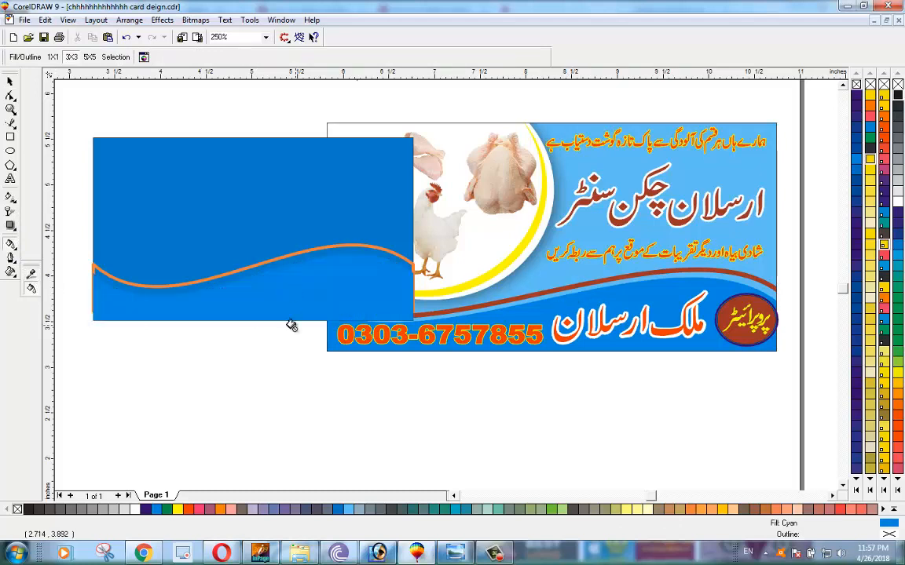
- Sample the reference card's Ice Blue background and fill the new card's background rectangle with it
{"action": "left_click", "coordinate": [31, 274]}
{"action": "left_click", "coordinate": [593, 227]}
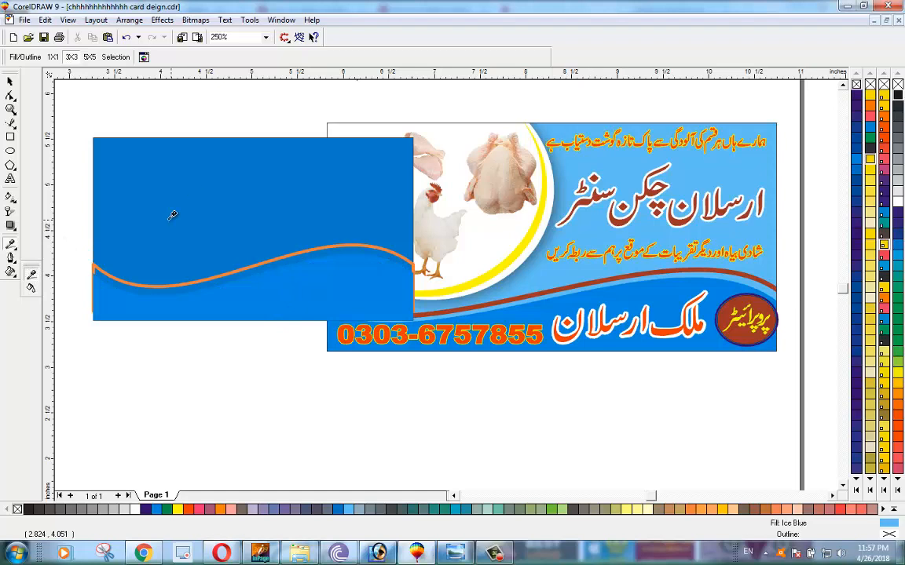
{"action": "left_click", "coordinate": [31, 287]}
{"action": "left_click", "coordinate": [228, 189]}
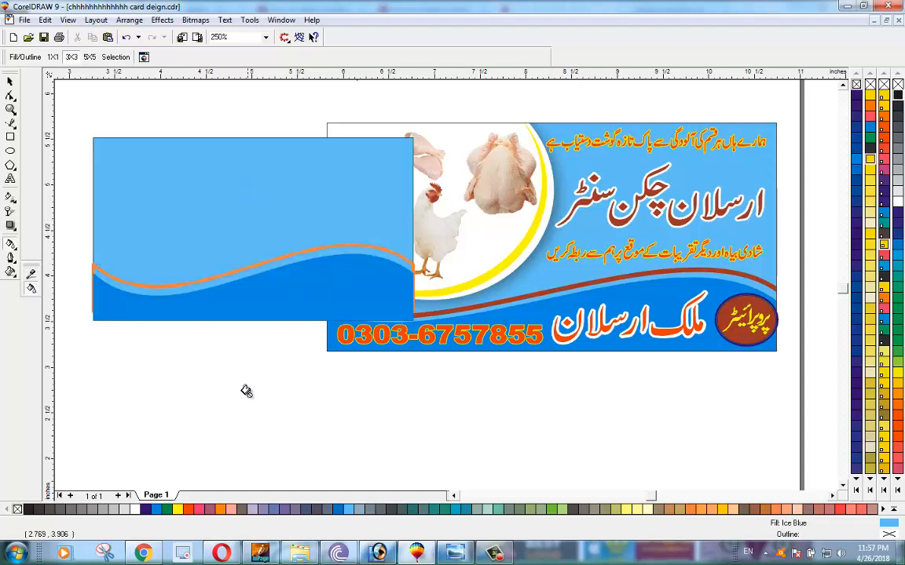
{"action": "left_click", "coordinate": [11, 83]}
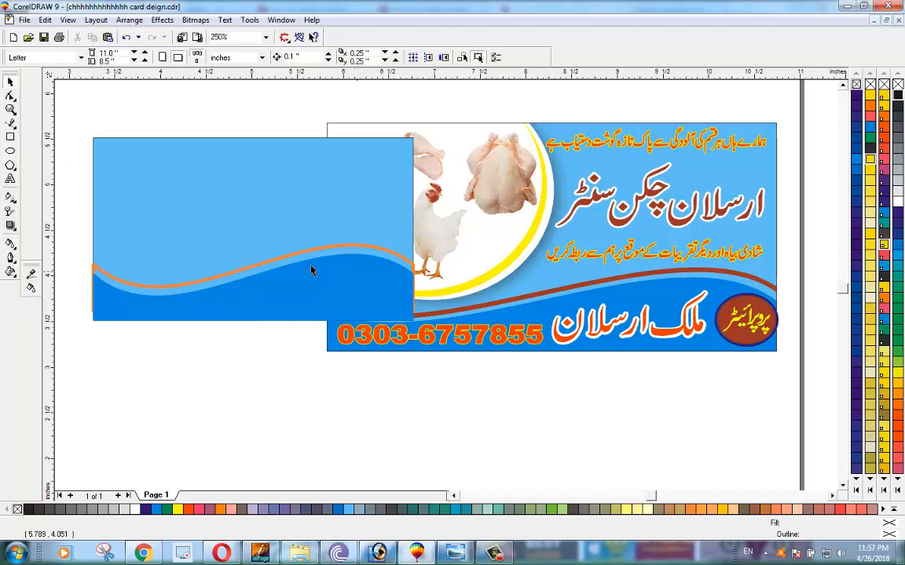
- Sample the brownish red of the reference card's wave stripe, apply it to the orange wave outline, and leave everything deselected
{"action": "scroll", "coordinate": [311, 270], "scroll_direction": "up", "scroll_amount": 2}
{"action": "left_click", "coordinate": [11, 244]}
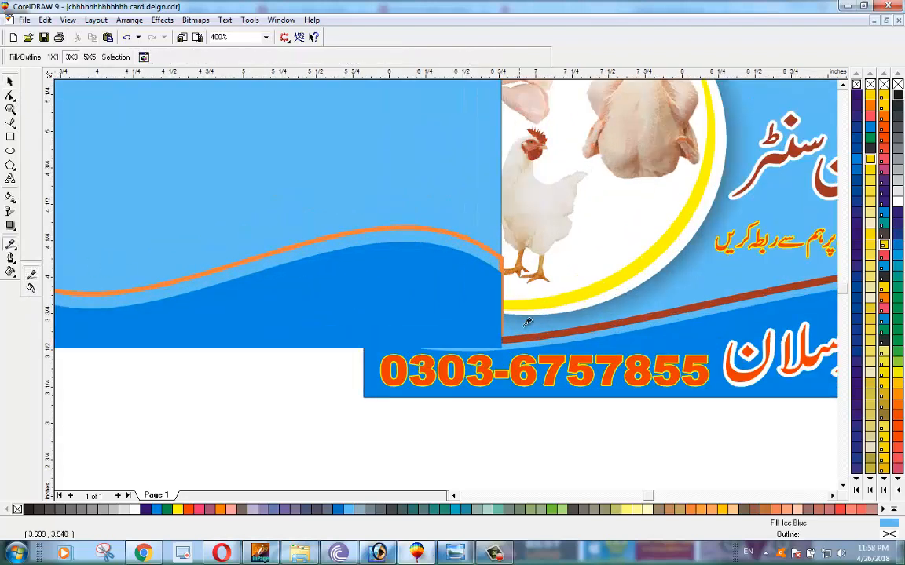
{"action": "left_click", "coordinate": [586, 325]}
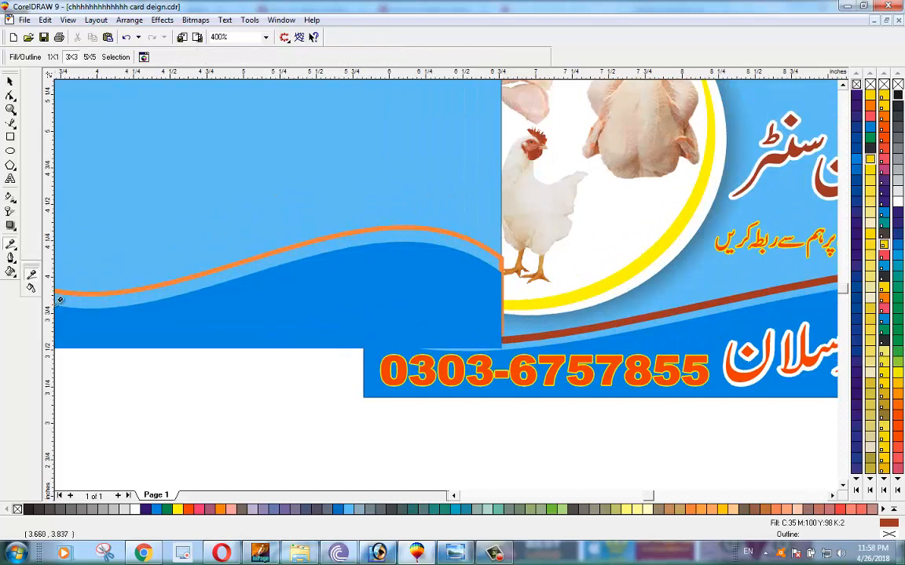
{"action": "left_click", "coordinate": [205, 262]}
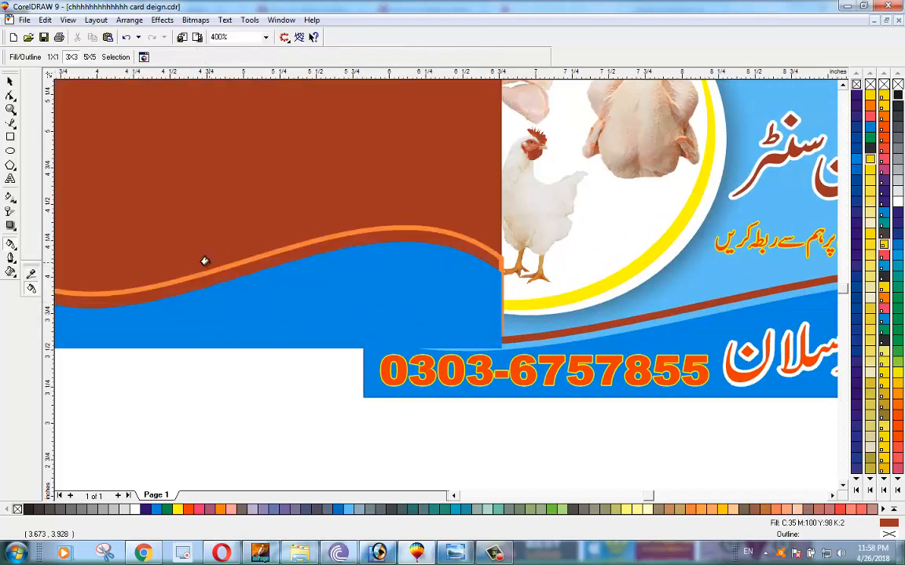
{"action": "key", "text": "ctrl+z"}
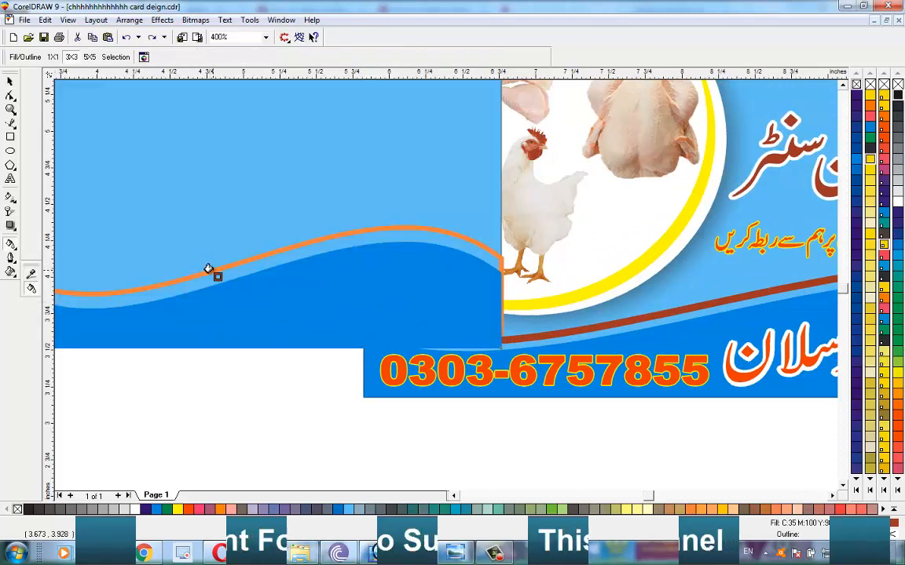
{"action": "left_click", "coordinate": [208, 269]}
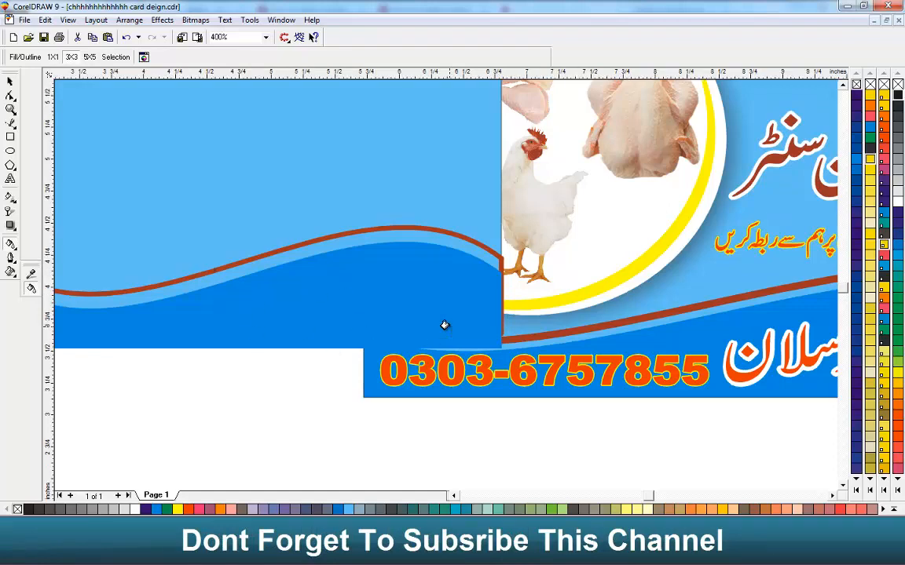
{"action": "scroll", "coordinate": [443, 325], "scroll_direction": "down", "scroll_amount": 2}
{"action": "left_click", "coordinate": [9, 83]}
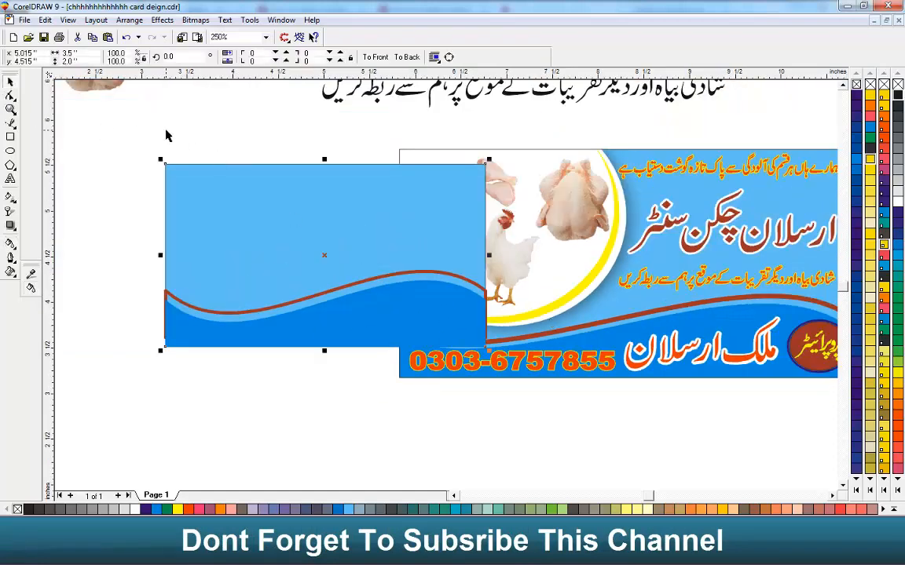
{"action": "left_click", "coordinate": [307, 356]}
{"action": "scroll", "coordinate": [274, 357], "scroll_direction": "up", "scroll_amount": 1}
{"action": "scroll", "coordinate": [275, 357], "scroll_direction": "down", "scroll_amount": 1}
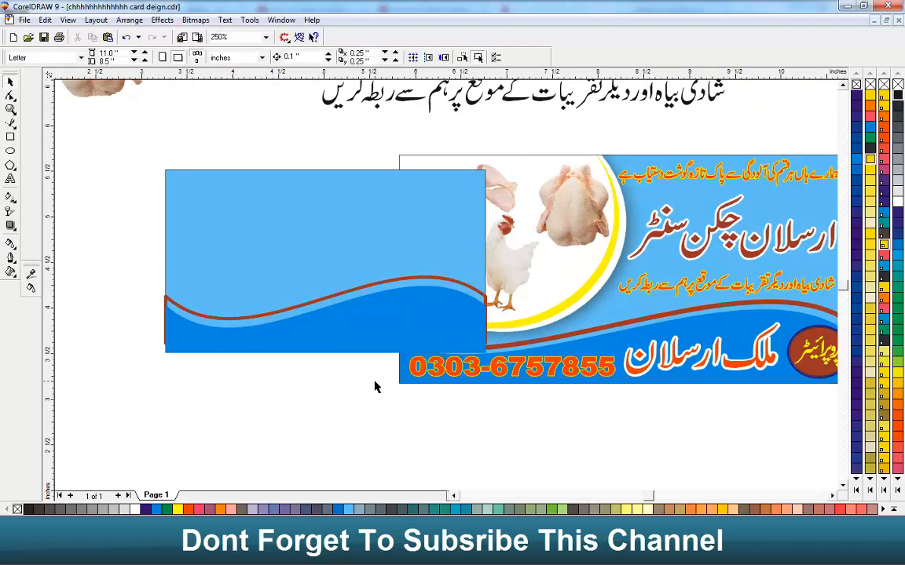
- Draw an ellipse about 2.0 by 1.9 inches overlapping the new card's upper-left corner
{"action": "left_click", "coordinate": [10, 151]}
{"action": "left_click_drag", "start_coordinate": [148, 158], "coordinate": [317, 314]}
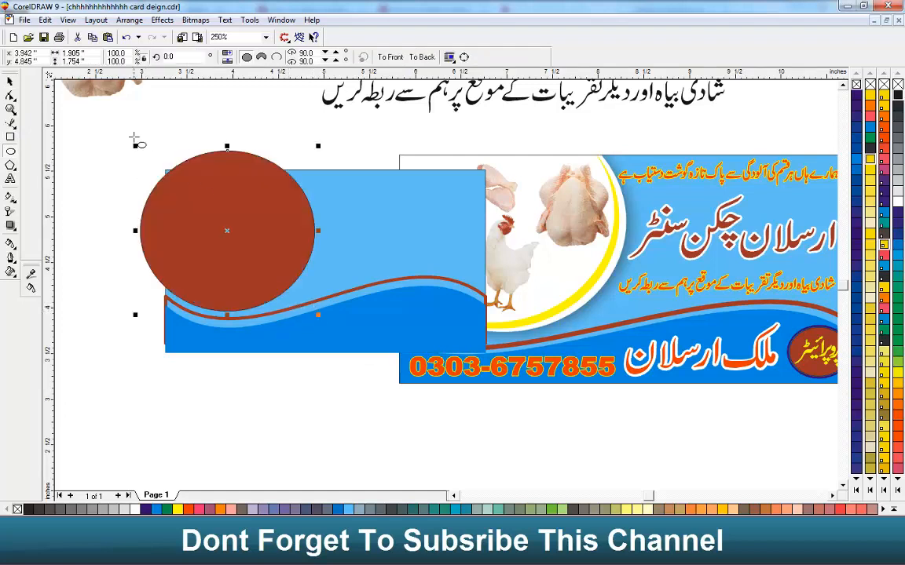
{"action": "left_click_drag", "start_coordinate": [136, 143], "coordinate": [124, 136]}
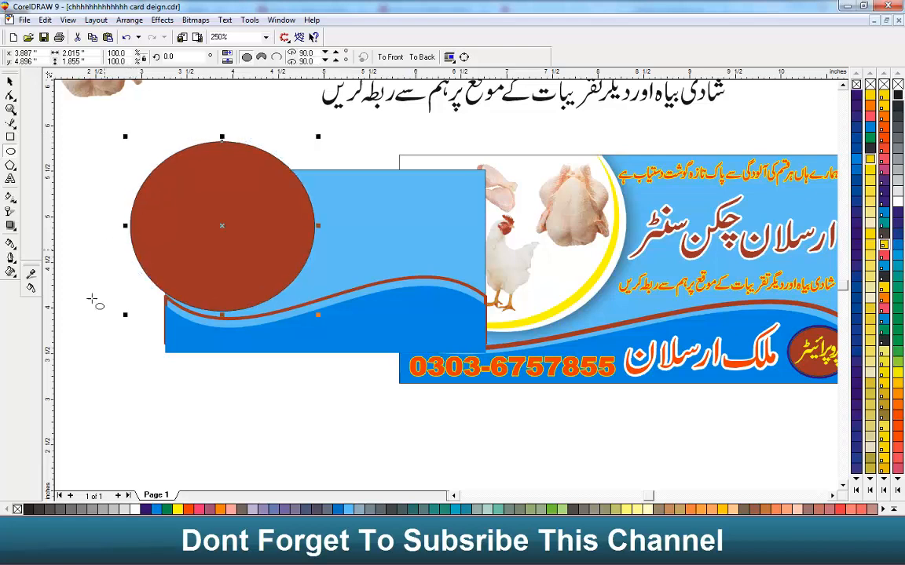